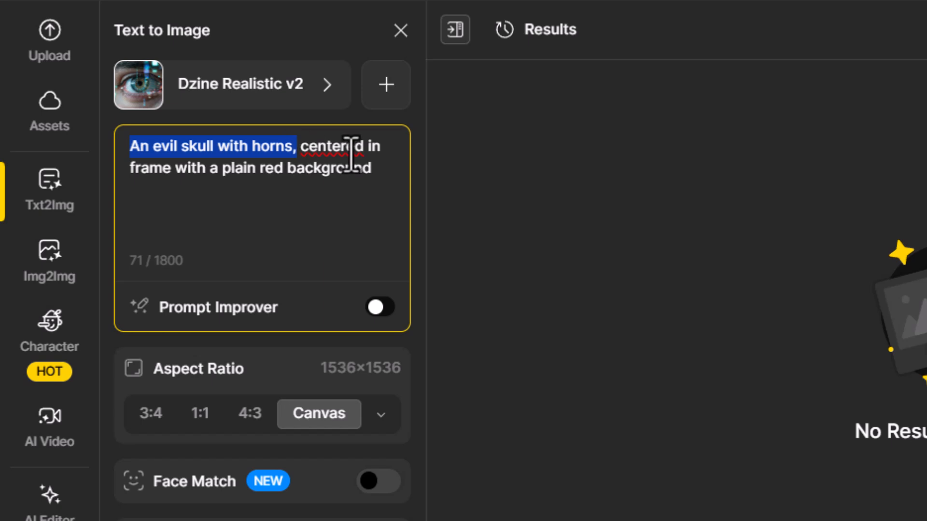
# Step: Generate images from the horned skull prompt and place the second result on the canvas
pyautogui.click(372, 172)
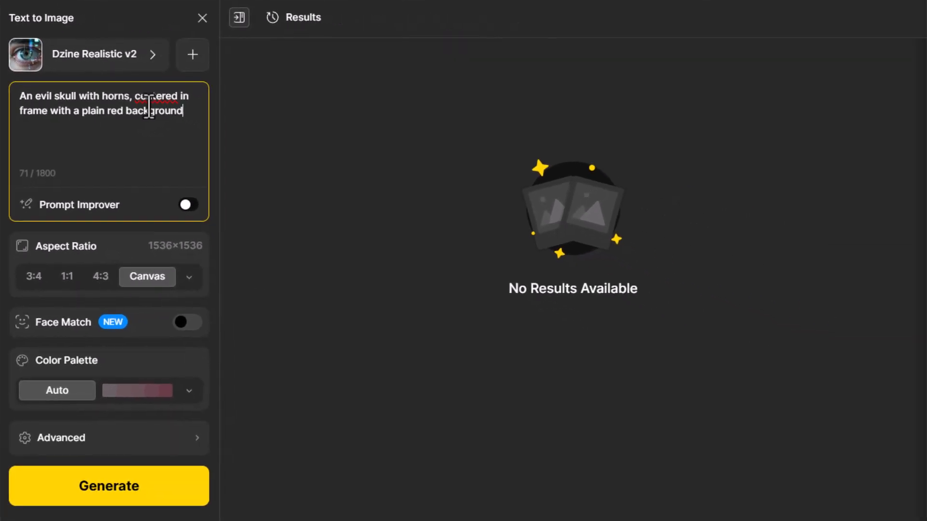
pyautogui.click(124, 497)
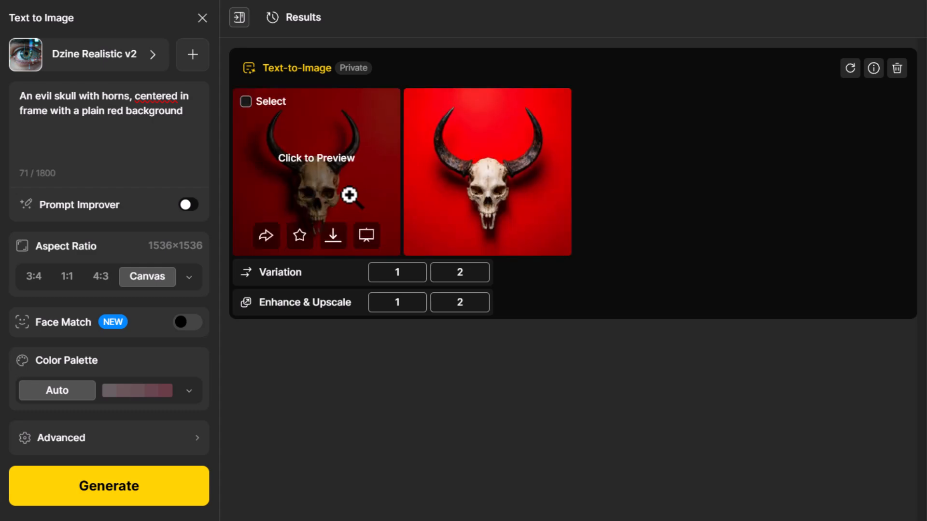
pyautogui.moveTo(536, 214)
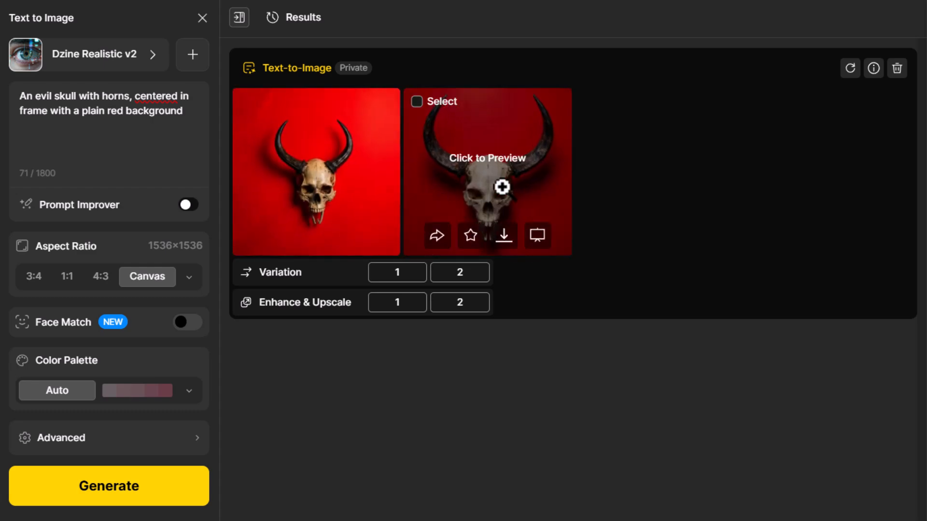
pyautogui.click(501, 187)
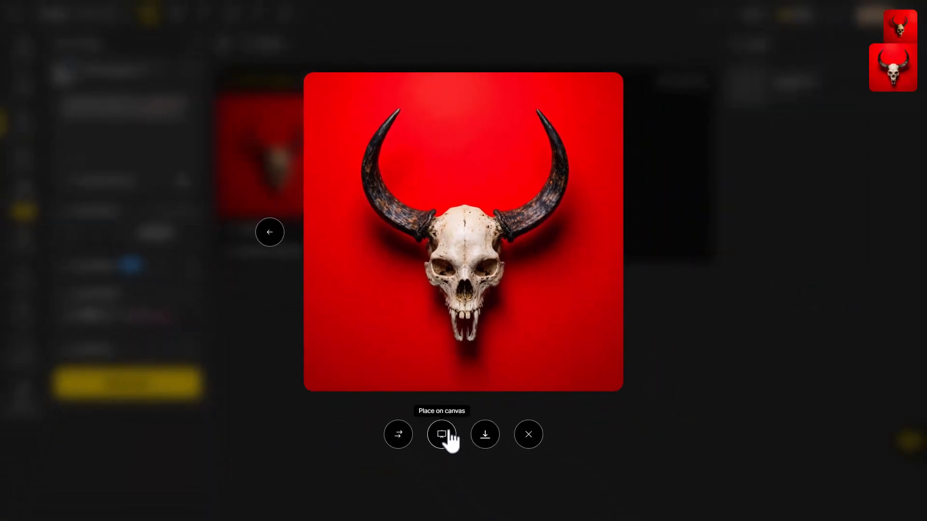
pyautogui.click(444, 440)
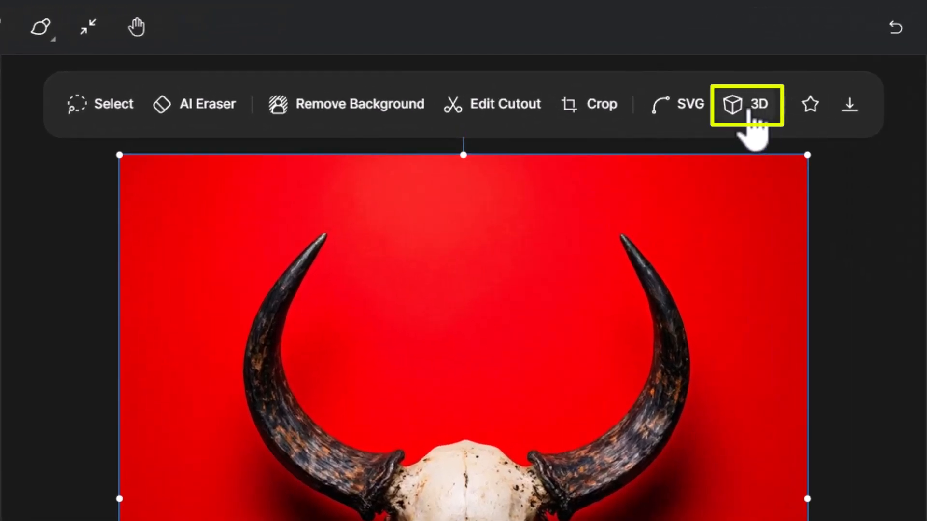
# Step: Remove the skull image's background and generate a GLB 3D model from it with Complex mesh and 2048 texture size
pyautogui.click(748, 112)
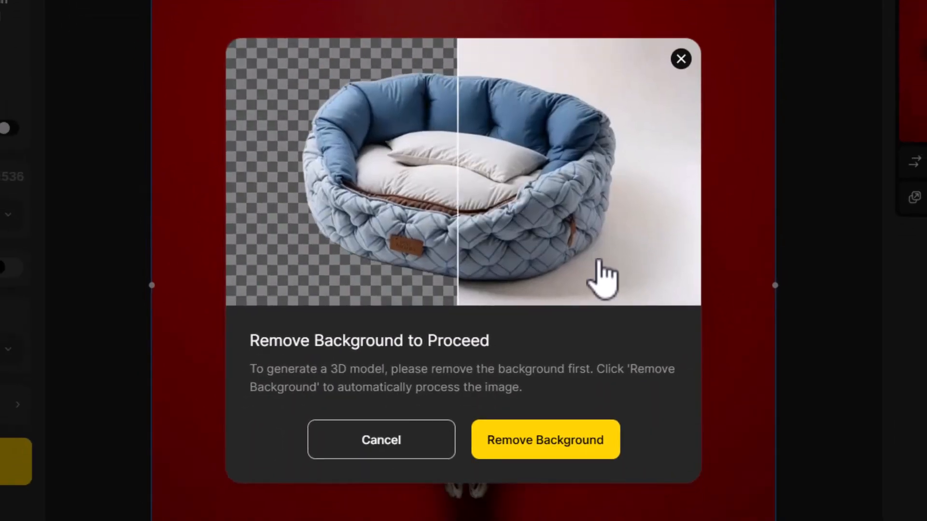
pyautogui.click(549, 442)
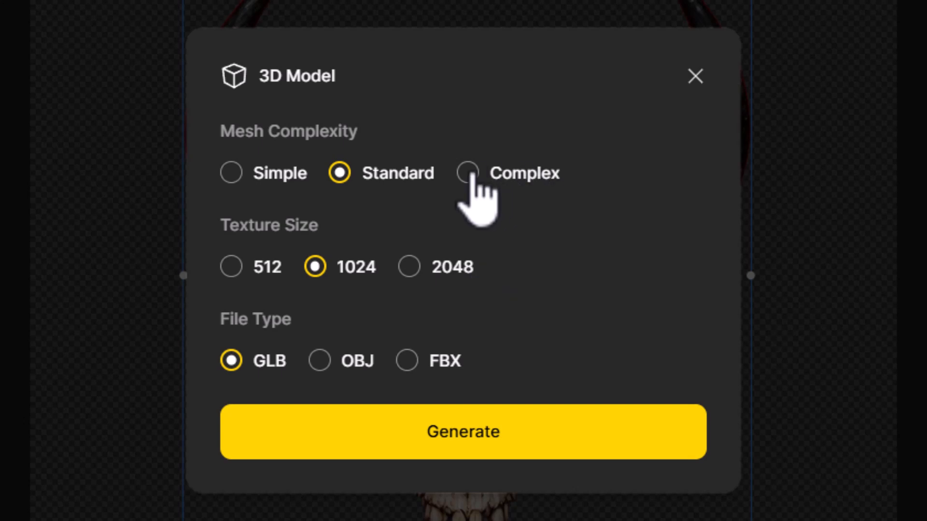
pyautogui.click(410, 266)
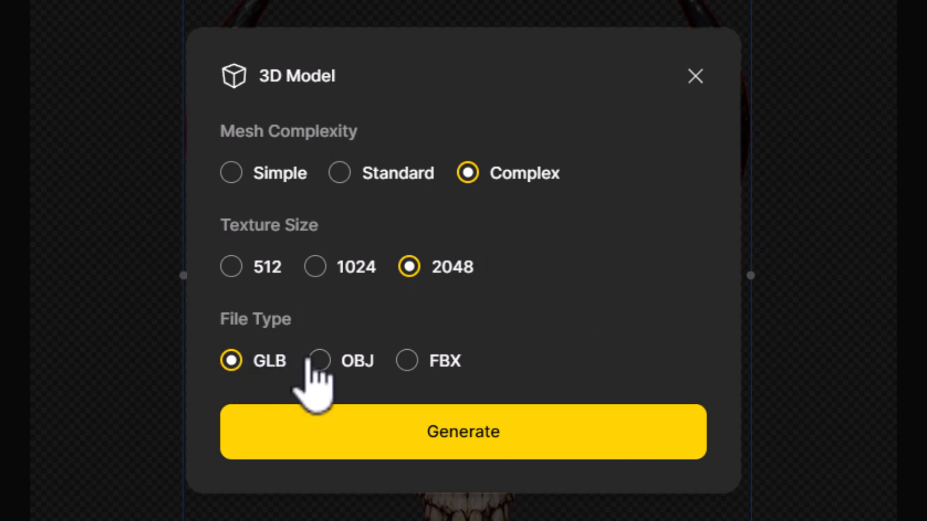
pyautogui.click(550, 435)
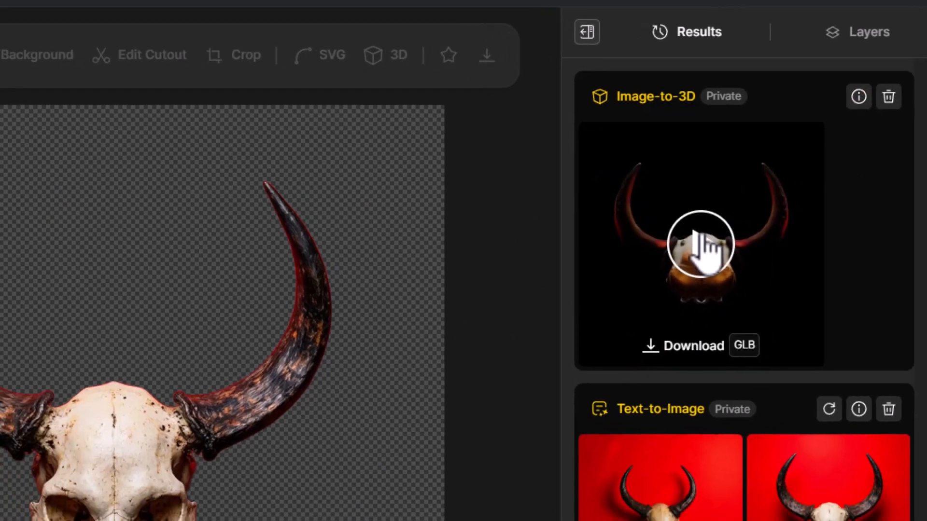
# Step: Preview the generated 3D skull model and download it as a GLB file named skull
pyautogui.click(696, 234)
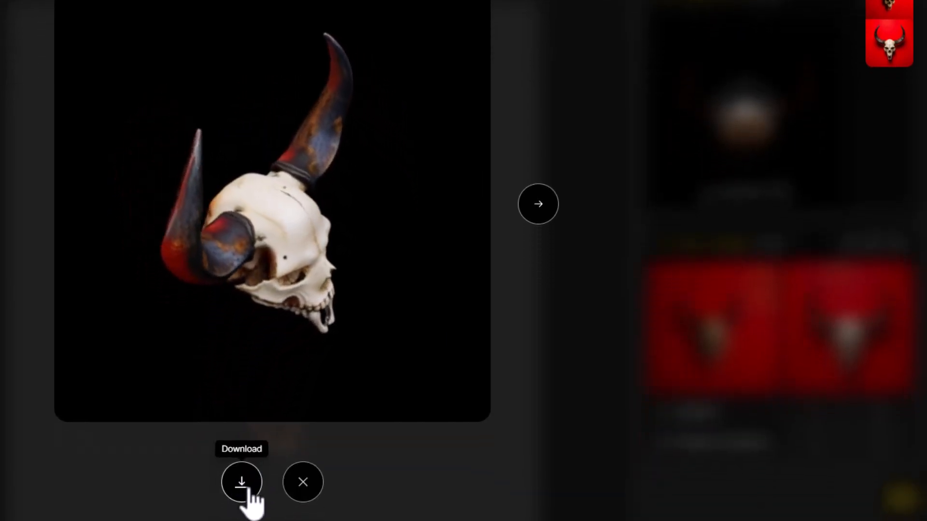
pyautogui.click(241, 482)
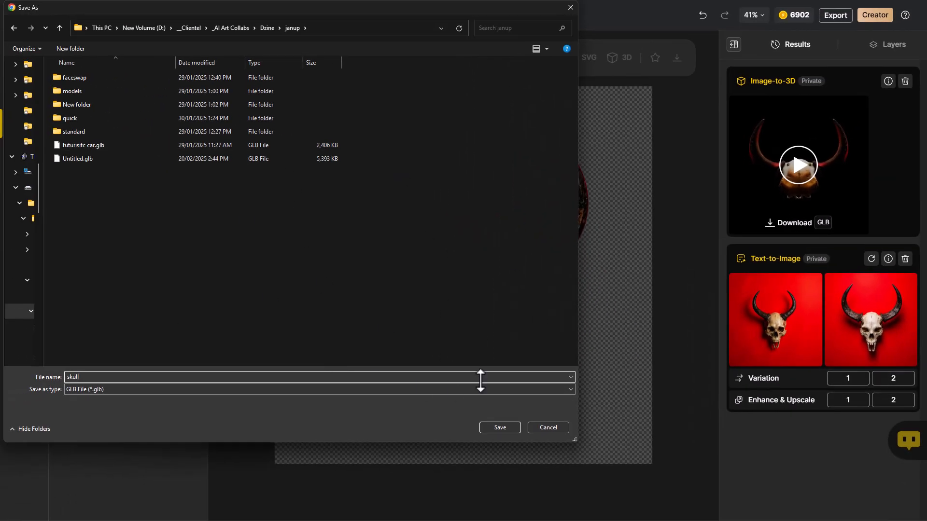
pyautogui.click(499, 428)
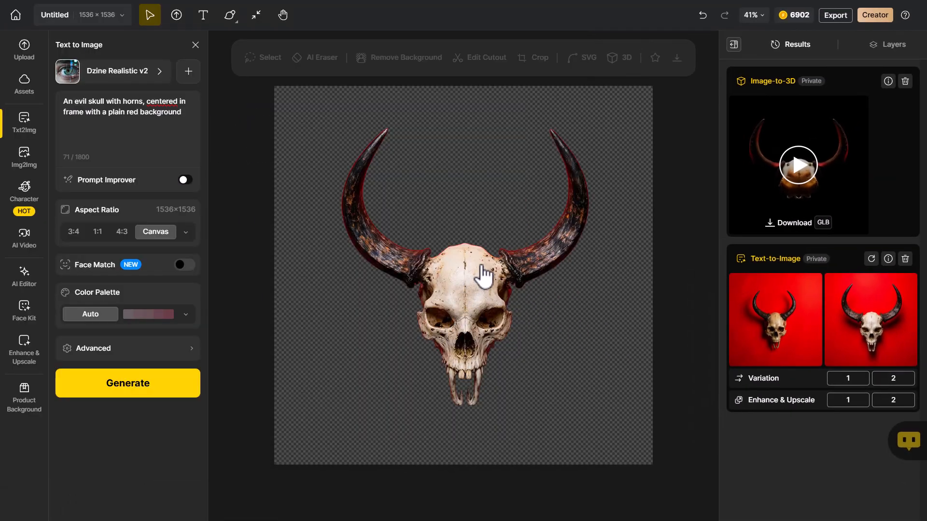
# Step: Hide the flat skull image layer and upload the downloaded skull GLB model onto the canvas
pyautogui.click(480, 280)
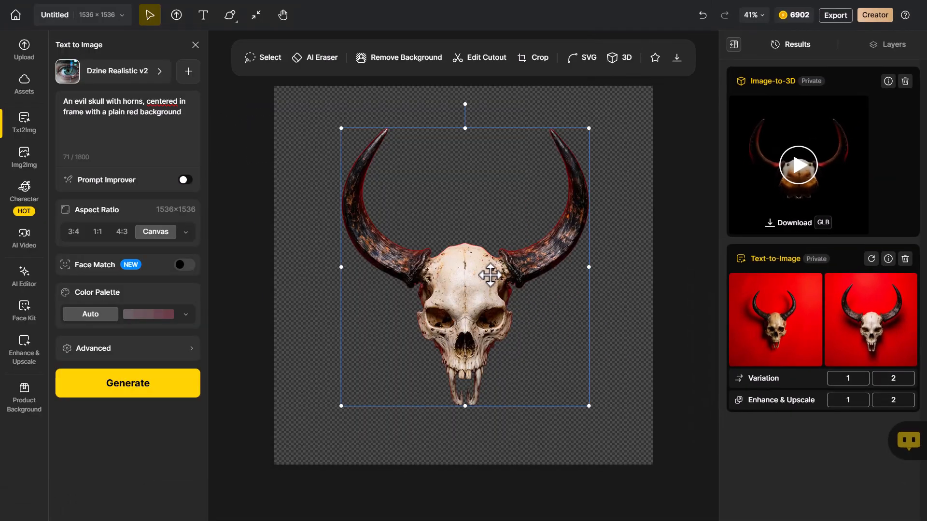
pyautogui.click(893, 48)
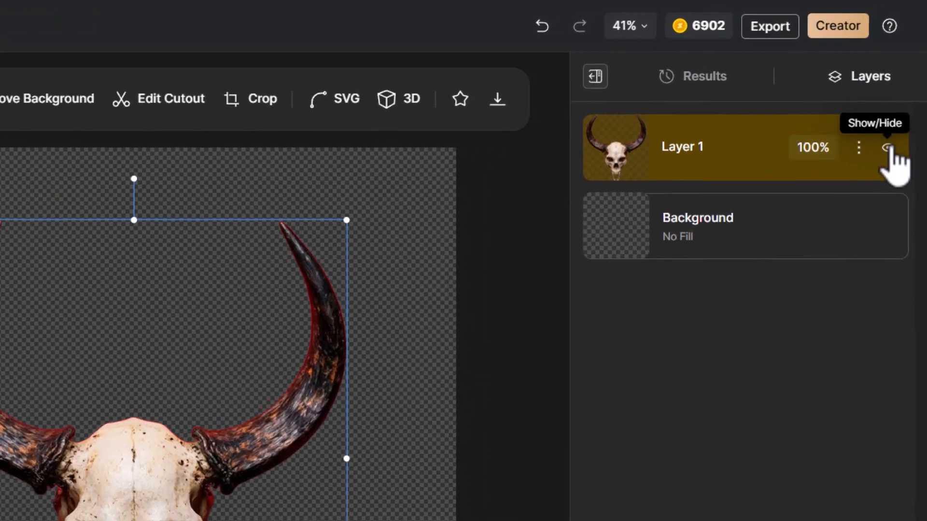
pyautogui.click(904, 85)
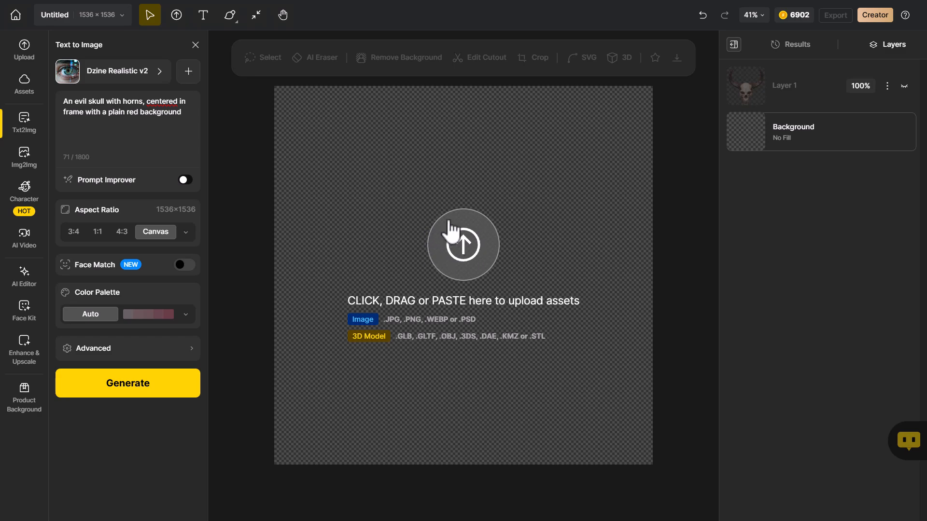
pyautogui.moveTo(450, 231); pyautogui.dragTo(516, 338)
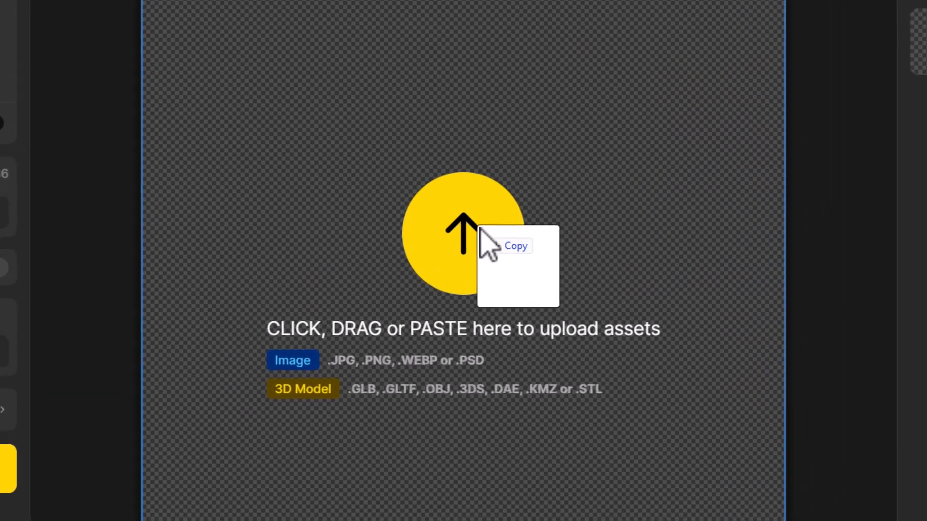
pyautogui.click(499, 324)
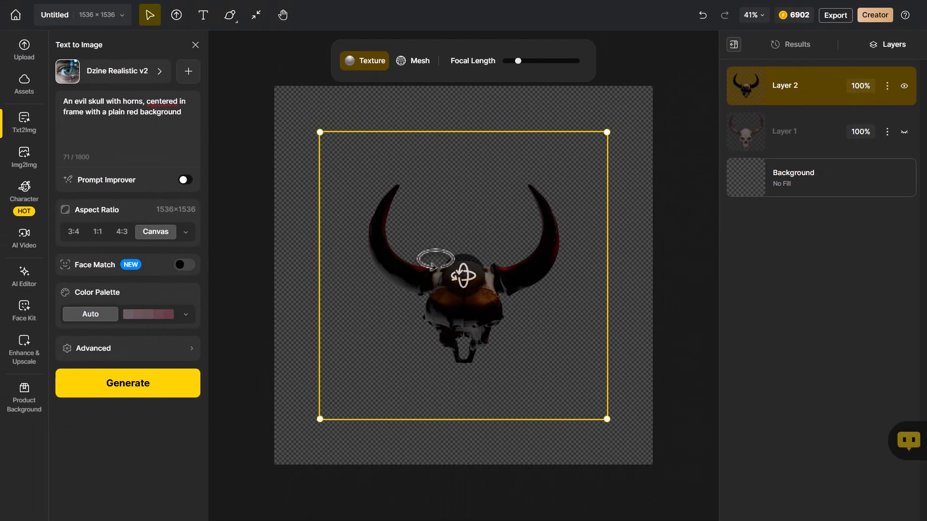
# Step: Enlarge the 3D skull to fill most of the canvas and rotate it to face forward
pyautogui.moveTo(434, 260); pyautogui.dragTo(699, 309)
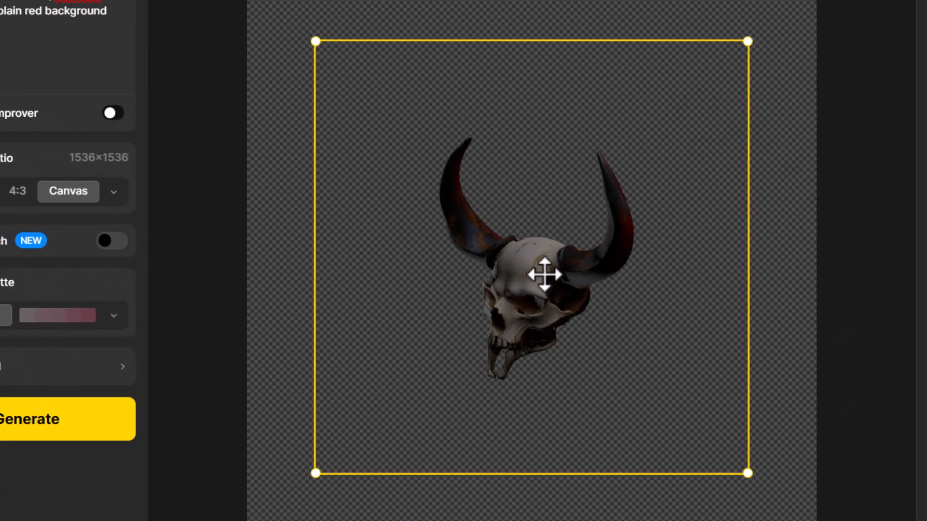
pyautogui.moveTo(542, 273); pyautogui.dragTo(636, 284)
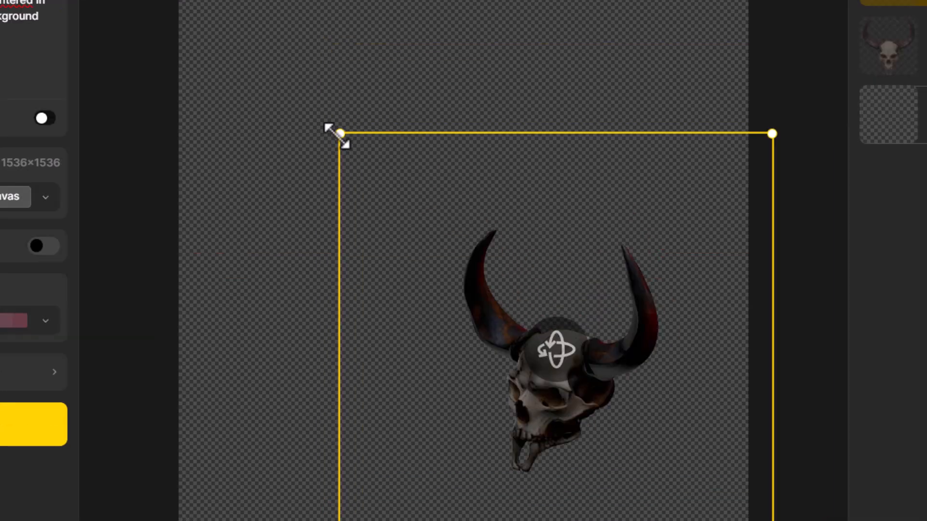
pyautogui.moveTo(338, 135); pyautogui.dragTo(5, 0)
pyautogui.moveTo(320, 224); pyautogui.dragTo(430, 318)
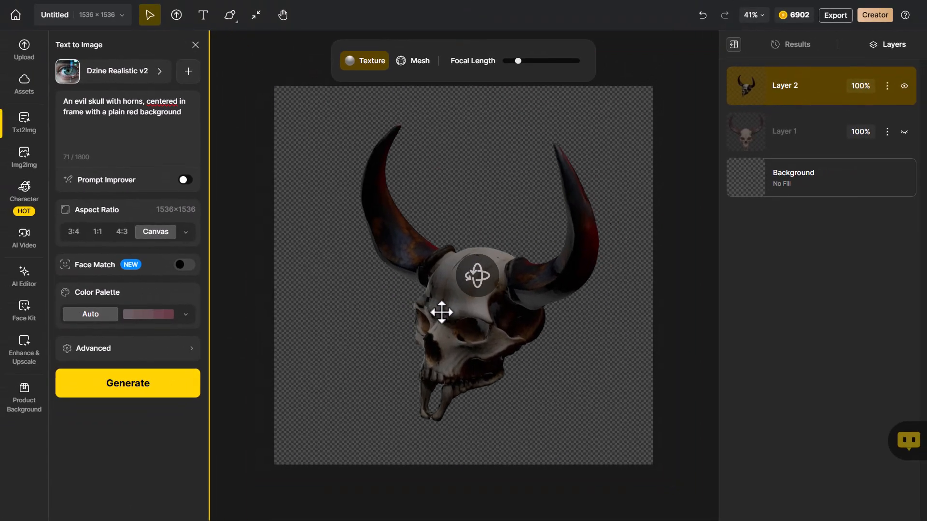
pyautogui.moveTo(455, 245); pyautogui.dragTo(527, 201)
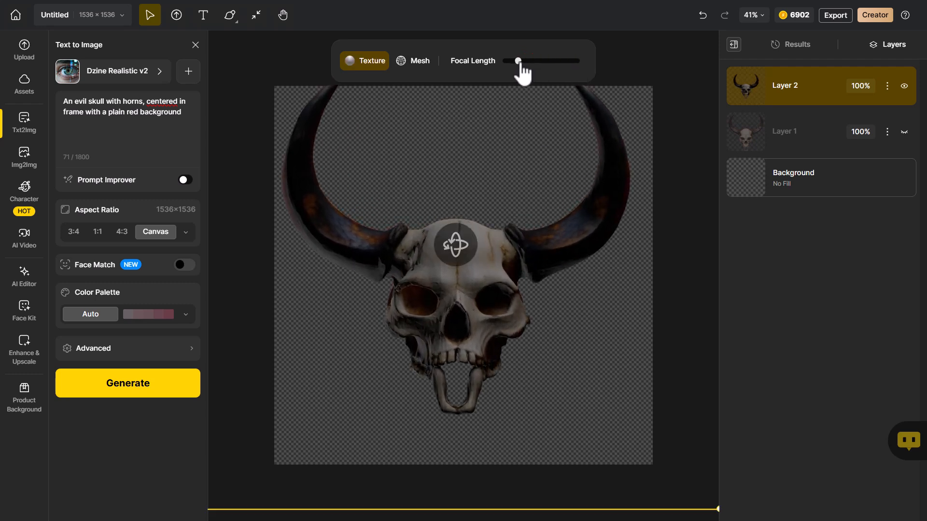
# Step: Increase the 3D skull's focal length and turn the model to an angled view
pyautogui.moveTo(518, 60); pyautogui.dragTo(545, 63)
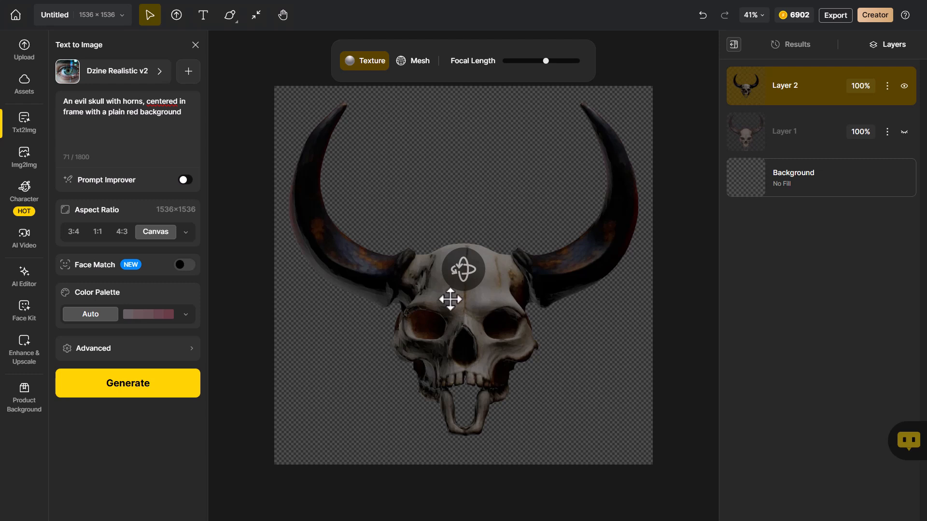
pyautogui.moveTo(444, 260); pyautogui.dragTo(482, 211)
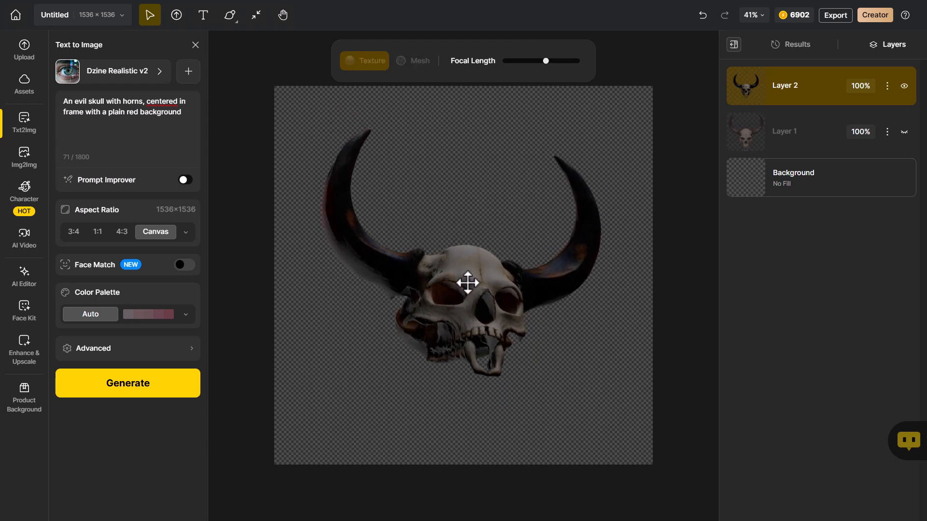
# Step: Display the skull as a plain mesh and copy the Text to Image prompt into the Image-to-Image prompt
pyautogui.click(424, 65)
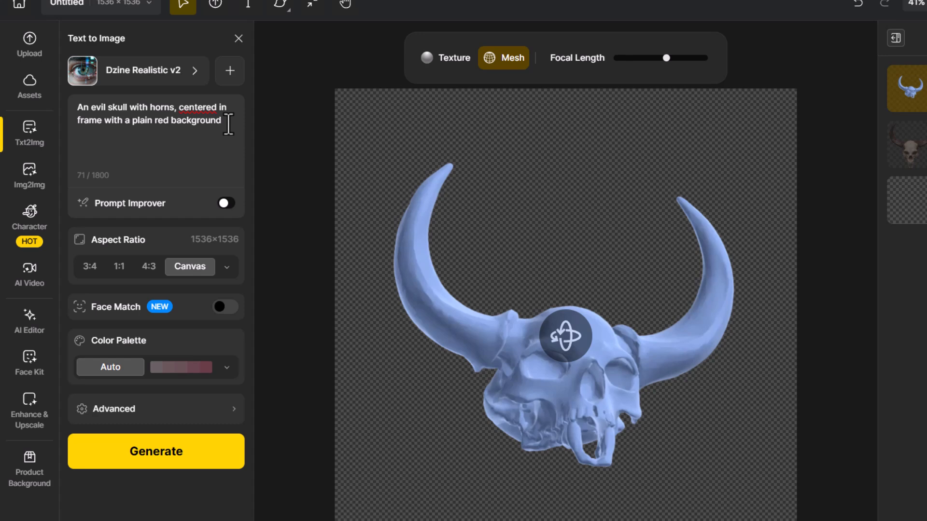
pyautogui.moveTo(185, 112); pyautogui.dragTo(63, 102)
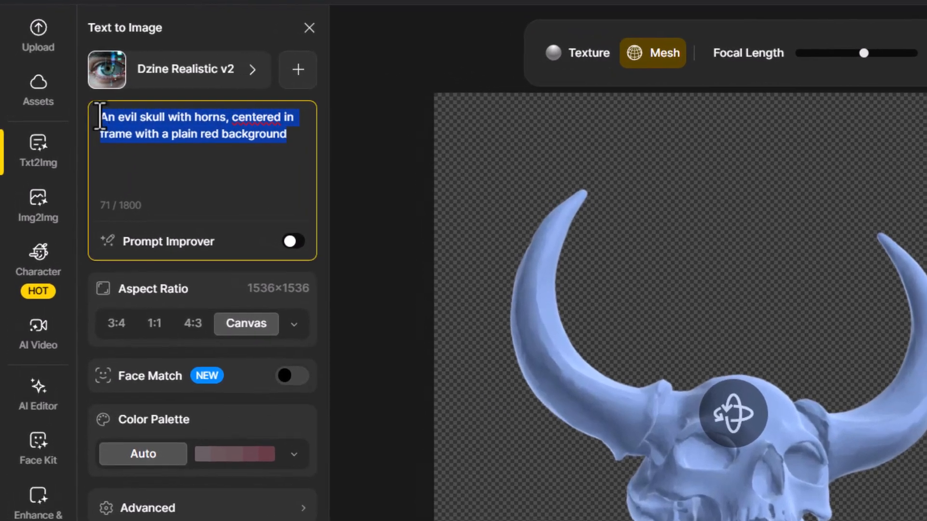
pyautogui.rightClick(131, 122)
pyautogui.click(189, 192)
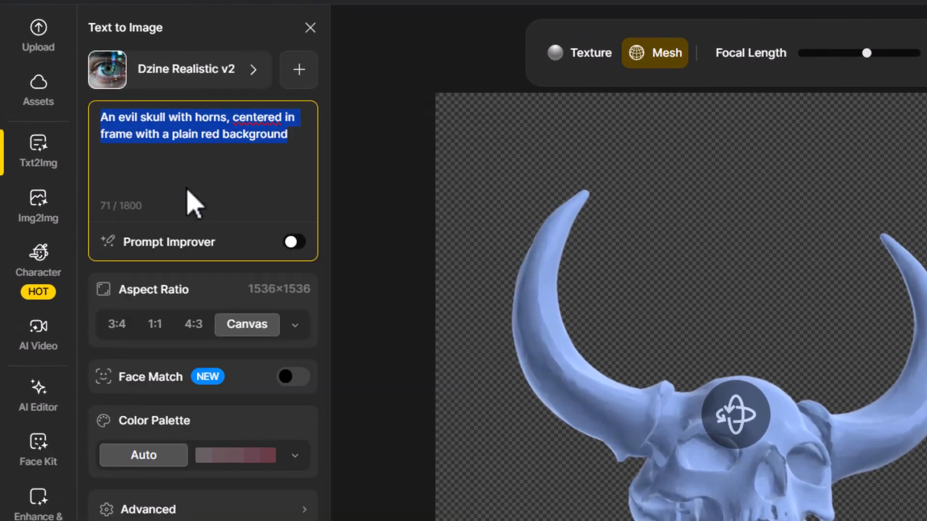
pyautogui.click(39, 216)
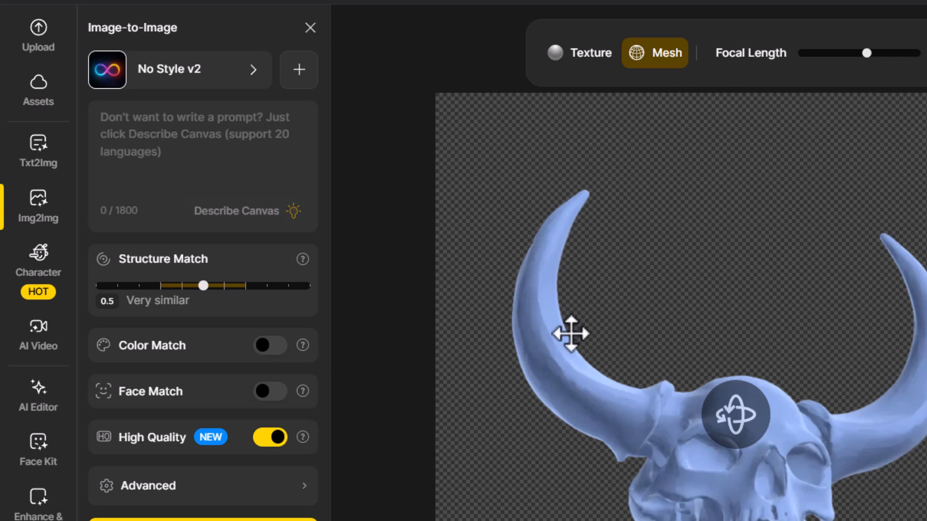
pyautogui.rightClick(170, 130)
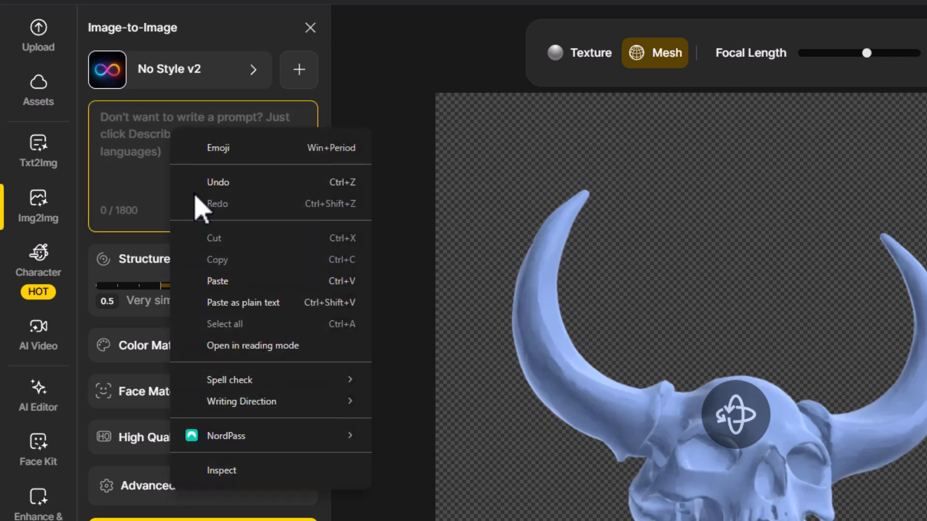
pyautogui.click(275, 282)
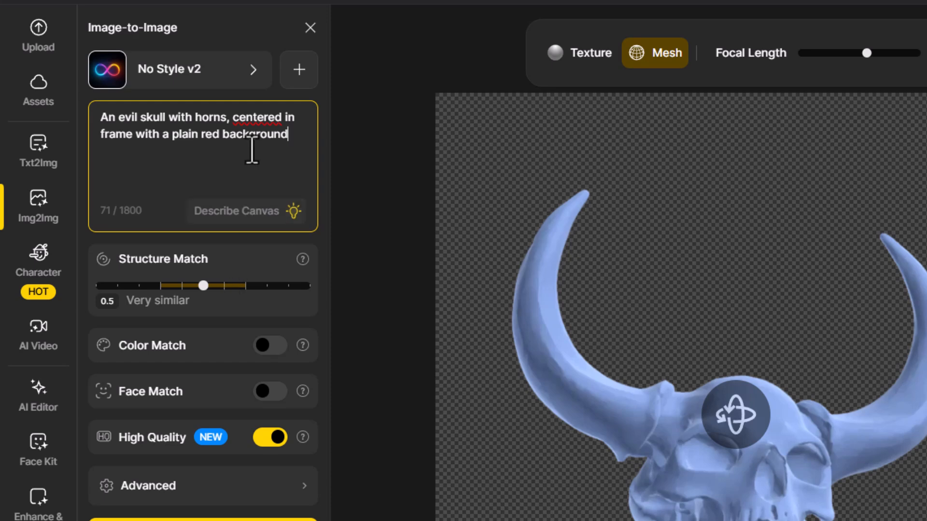
# Step: Change the prompt to "An evil skull with horns, a dystopian night background" and generate images from the mesh view
pyautogui.moveTo(173, 140); pyautogui.dragTo(336, 152)
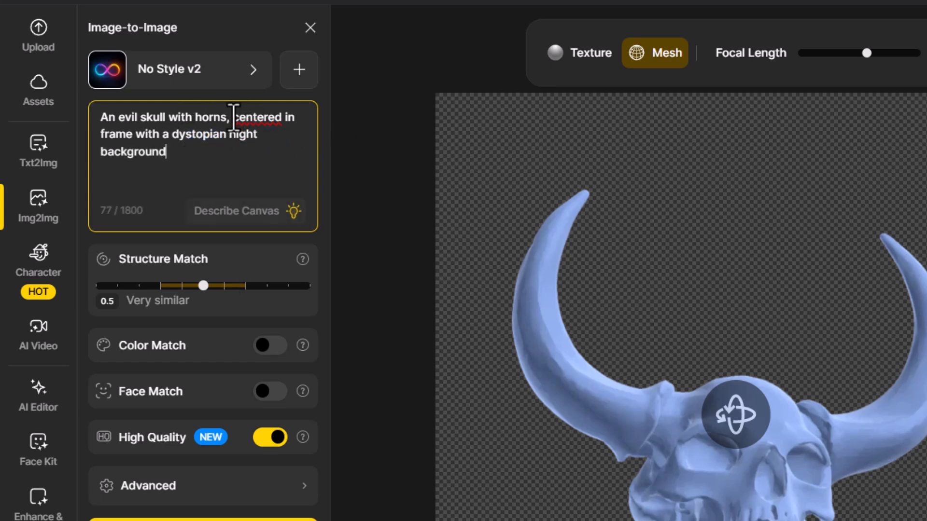
pyautogui.moveTo(195, 123); pyautogui.dragTo(160, 140)
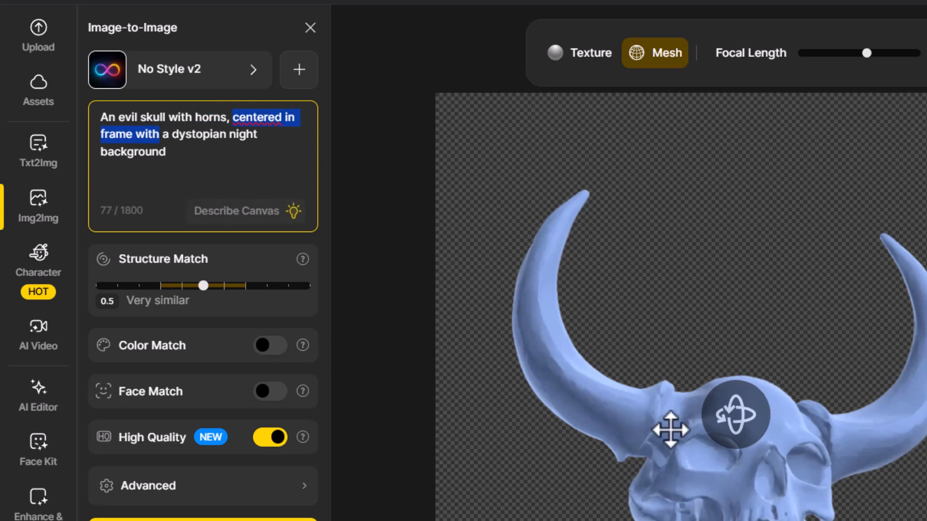
pyautogui.press('BackSpace')
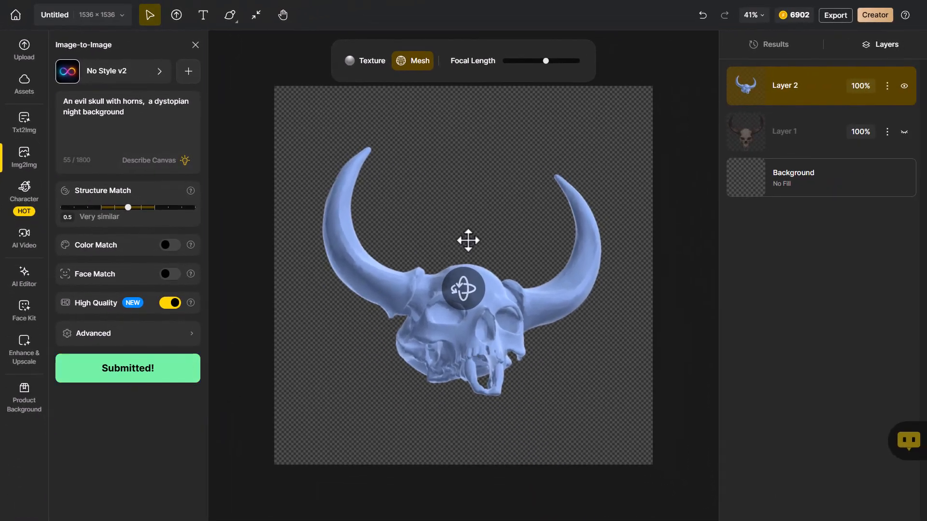
# Step: Switch the 3D skull back to its textured display and generate Image-to-Image results from it
pyautogui.click(372, 62)
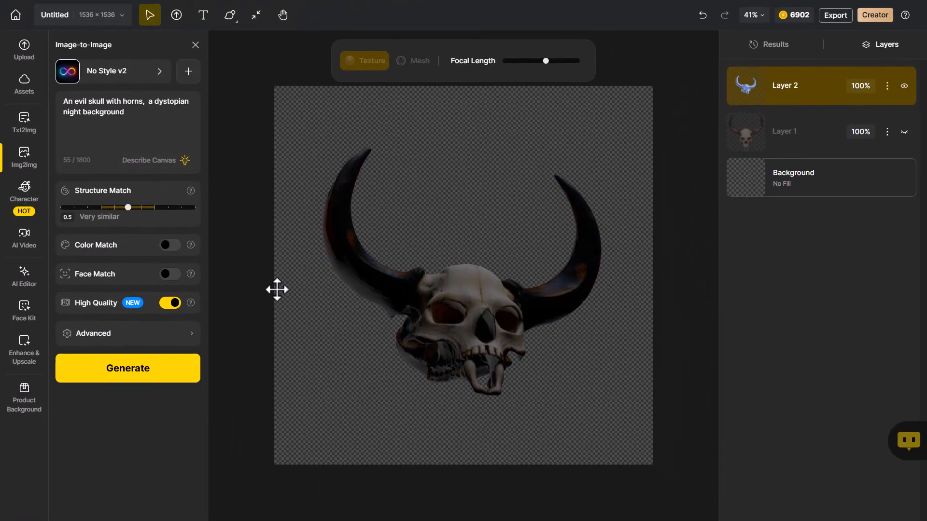
pyautogui.click(121, 371)
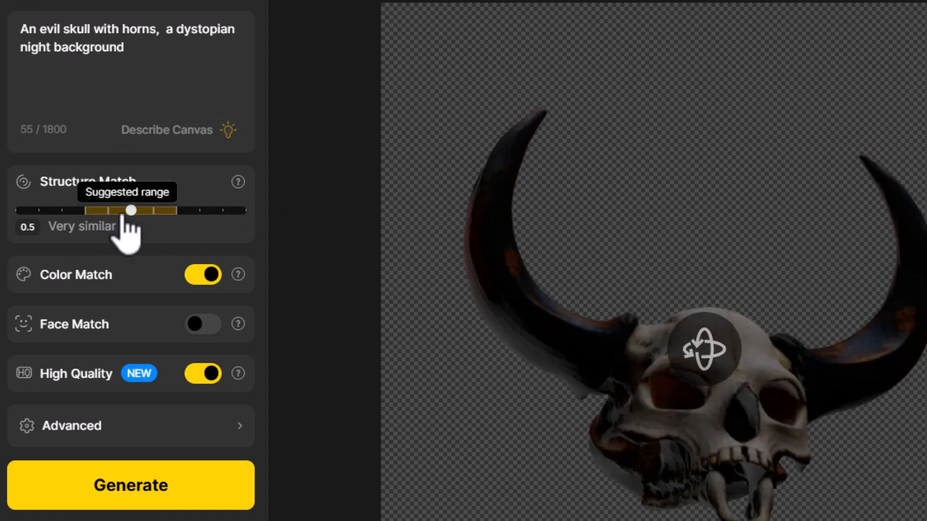
# Step: Set Structure Match to 0.7 with Color Match enabled for the textured skull
pyautogui.moveTo(131, 213); pyautogui.dragTo(167, 215)
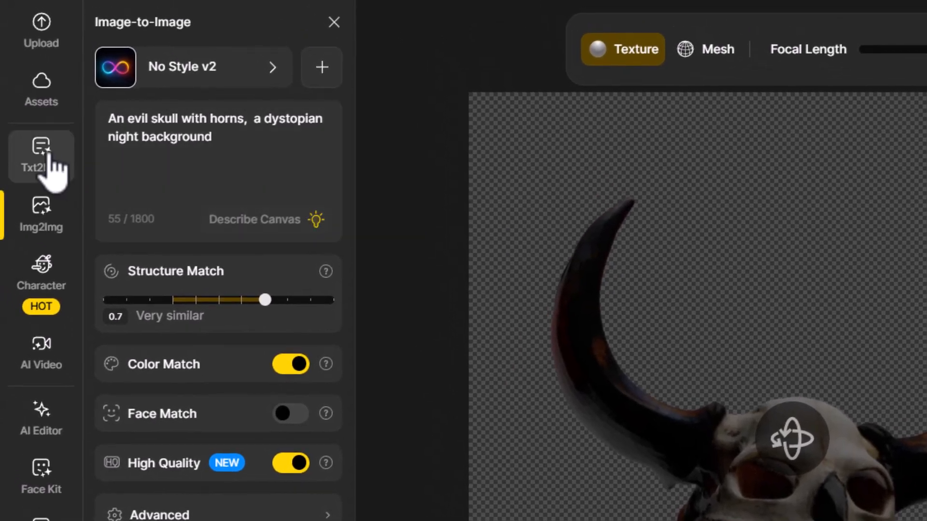
# Step: Generate Text to Image backgrounds from the prompt "dystopian night sky and destroyed buildings" with the Dzine Realistic v2 style
pyautogui.click(48, 156)
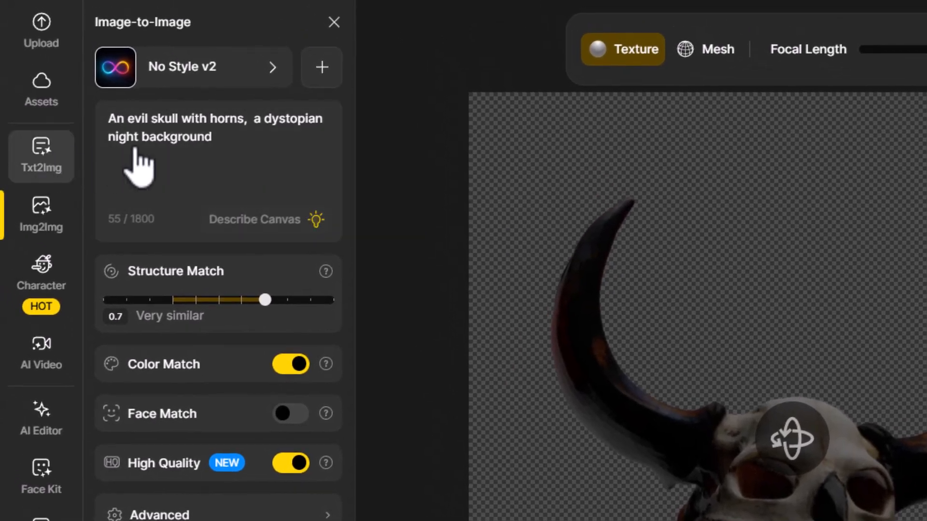
pyautogui.moveTo(318, 140); pyautogui.dragTo(50, 120)
pyautogui.hotkey('ctrl', 'v')
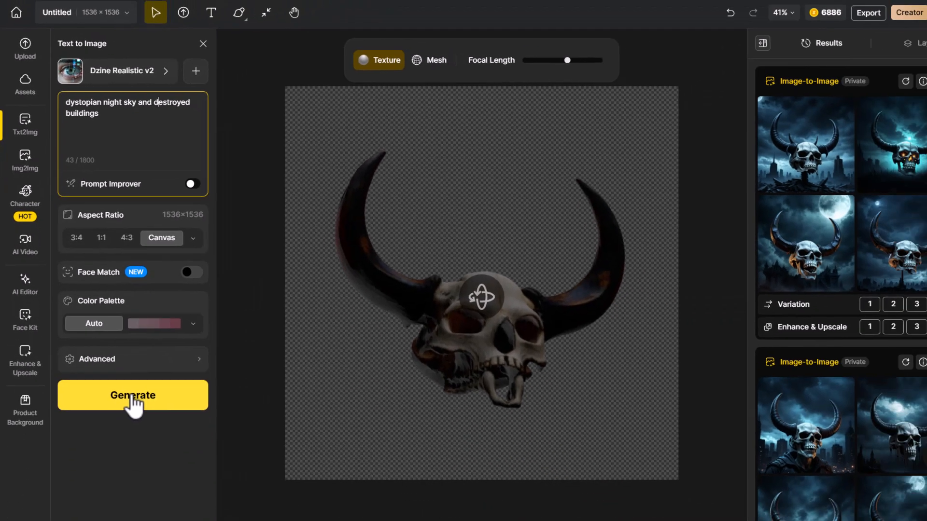
pyautogui.click(132, 401)
# Step: Place the second generated ruined-city image on the canvas and move its layer below the 3D skull layer
pyautogui.moveTo(842, 129)
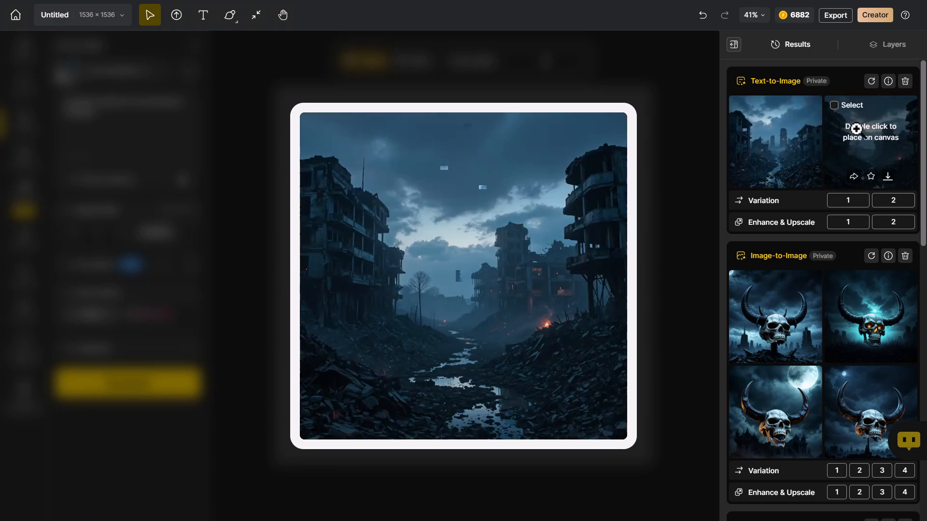
pyautogui.doubleClick(867, 131)
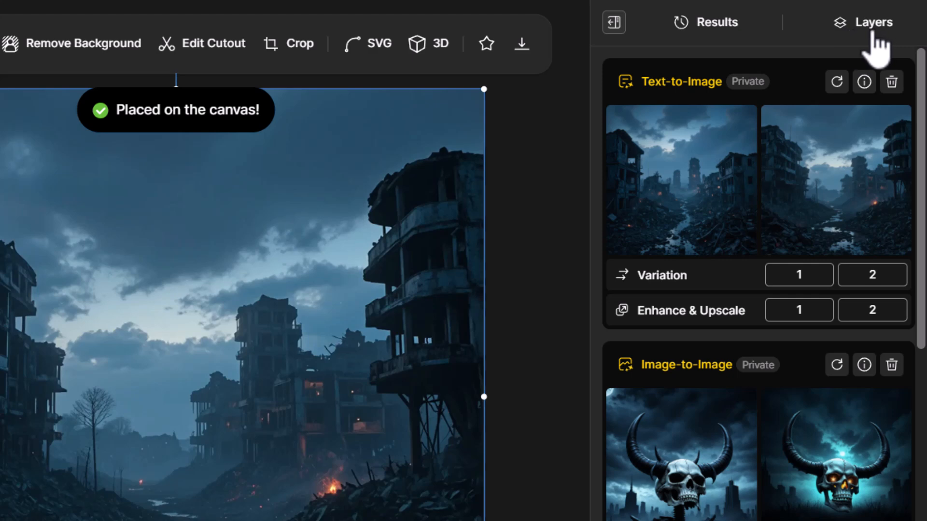
pyautogui.click(872, 30)
pyautogui.moveTo(747, 114); pyautogui.dragTo(752, 193)
# Step: Enlarge the 3D skull and reposition it so both horns span the width of the canvas
pyautogui.click(217, 408)
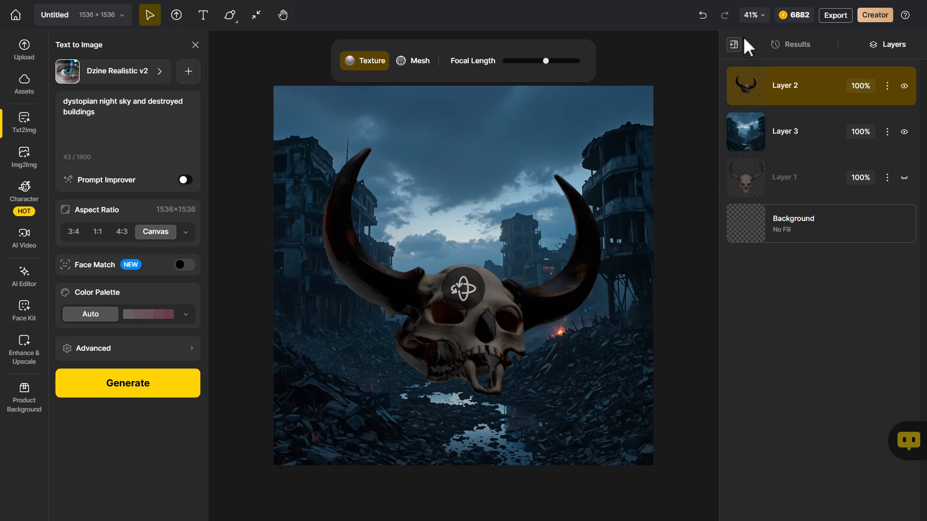
pyautogui.moveTo(589, 210); pyautogui.dragTo(460, 319)
pyautogui.moveTo(598, 136); pyautogui.dragTo(671, 97)
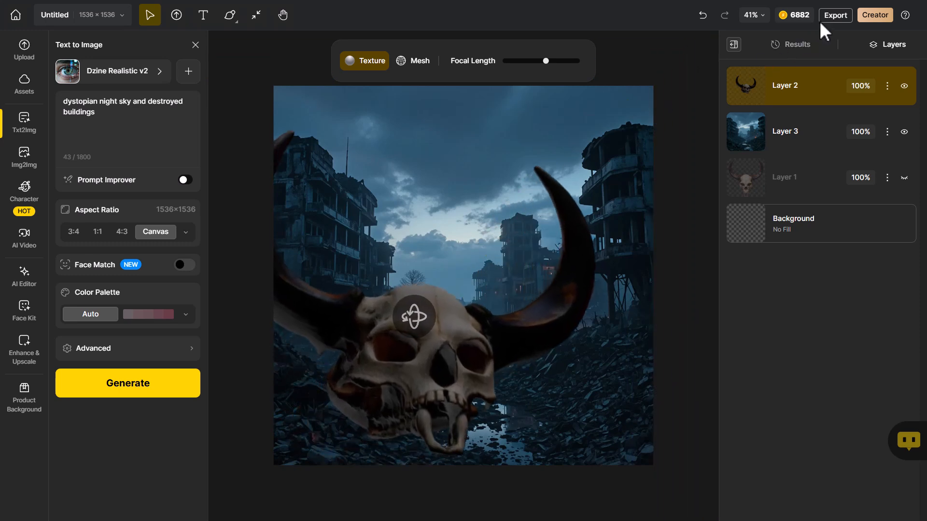
pyautogui.moveTo(499, 314)
pyautogui.mouseDown()
pyautogui.moveTo(511, 308)
pyautogui.moveTo(503, 330)
pyautogui.mouseUp()
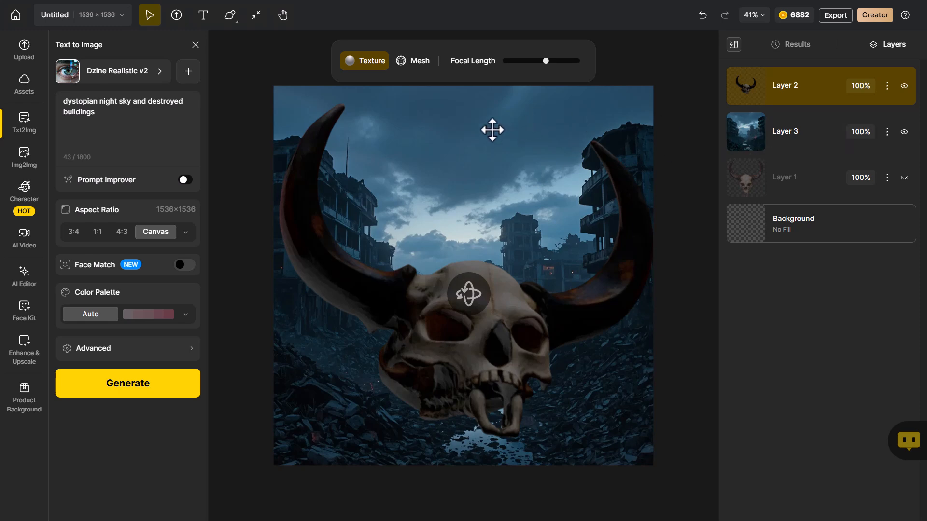
# Step: Enlarge and reposition the ruined-city background, hiding the skull layer while adjusting it and showing it again
pyautogui.click(746, 140)
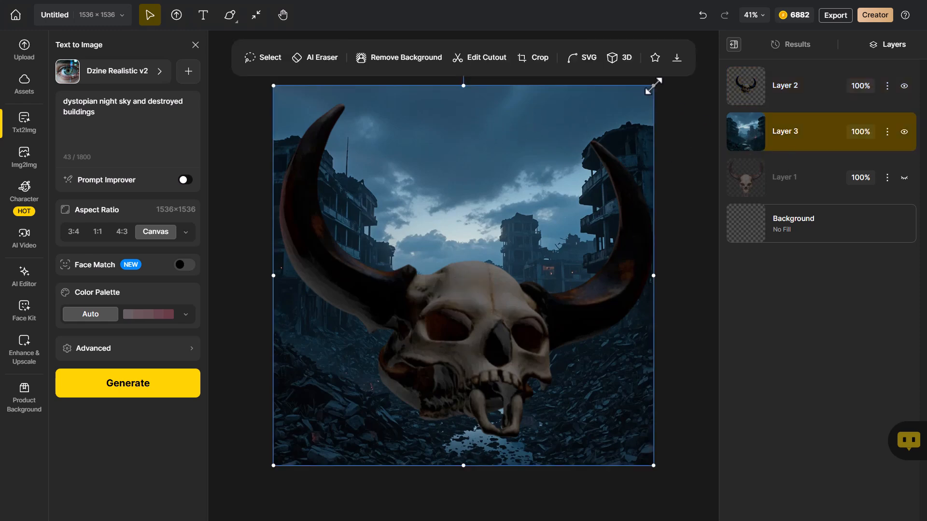
pyautogui.moveTo(654, 85); pyautogui.dragTo(733, 219)
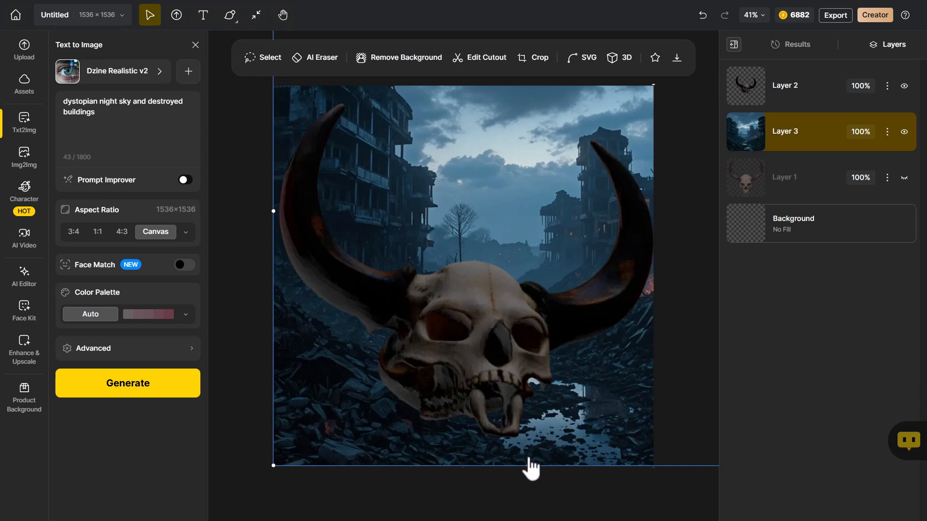
pyautogui.click(904, 86)
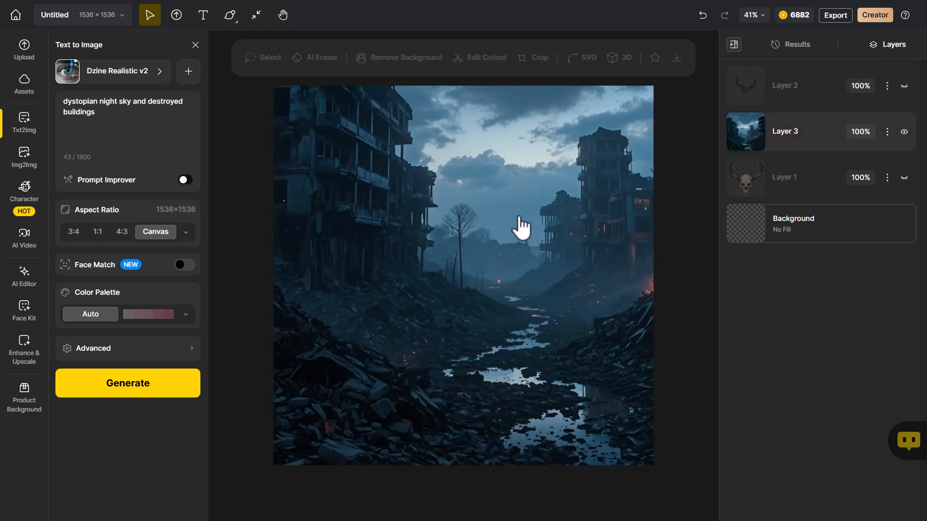
pyautogui.moveTo(521, 228); pyautogui.dragTo(471, 330)
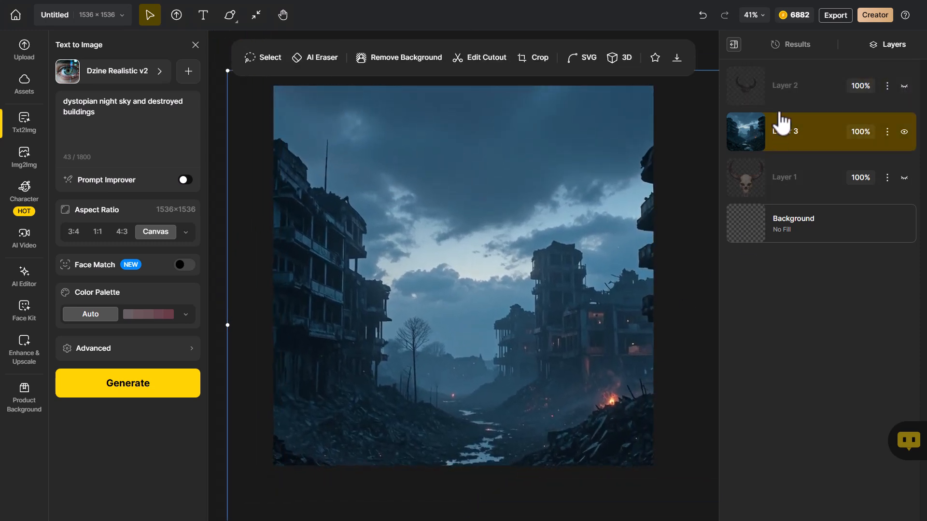
pyautogui.click(904, 86)
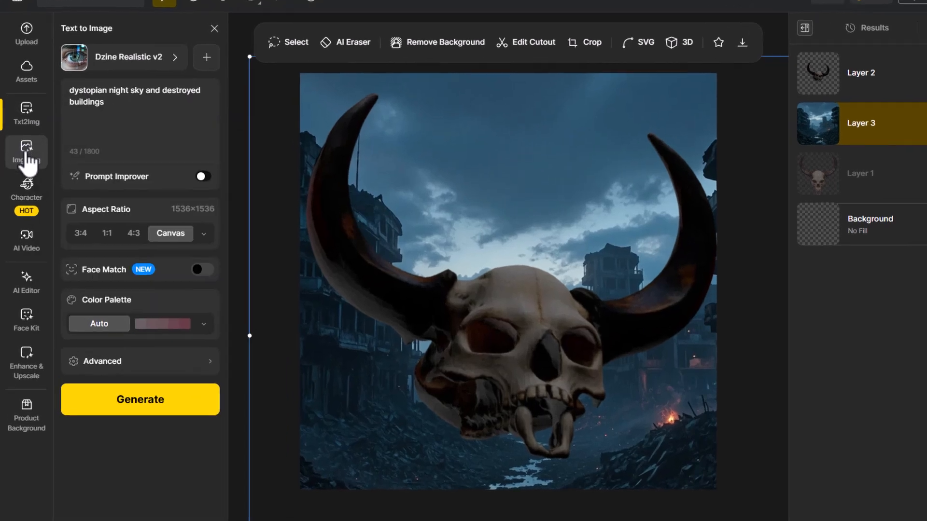
# Step: Generate Image-to-Image results from the skull and city composition with Structure Match at 0.7 and Color Match enabled
pyautogui.click(25, 156)
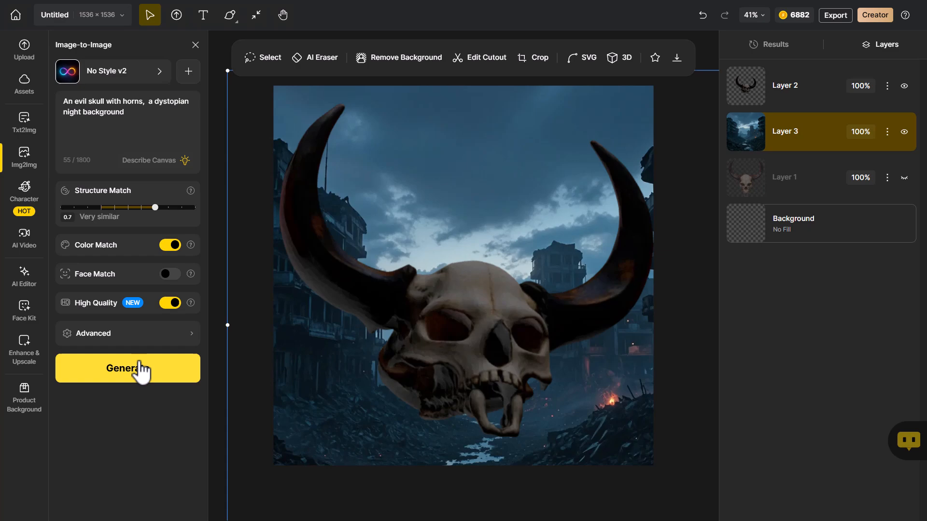
pyautogui.click(236, 479)
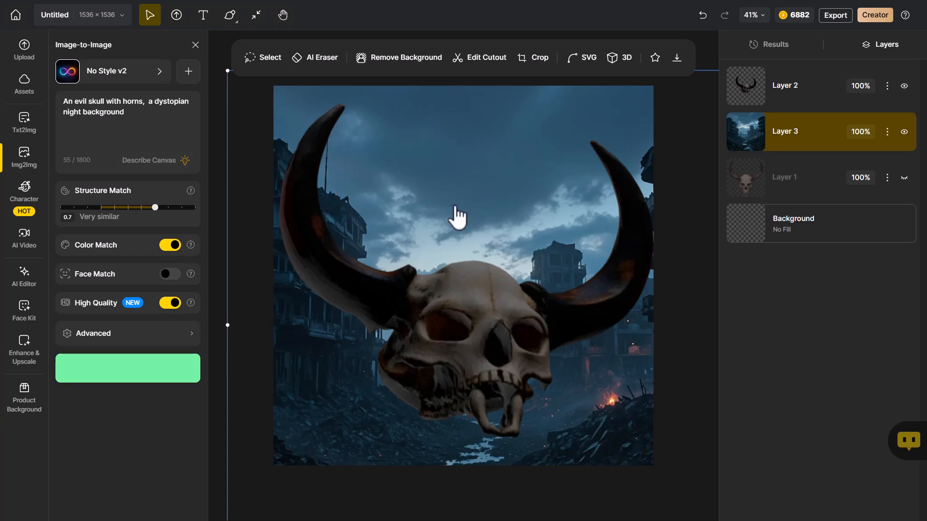
pyautogui.click(773, 47)
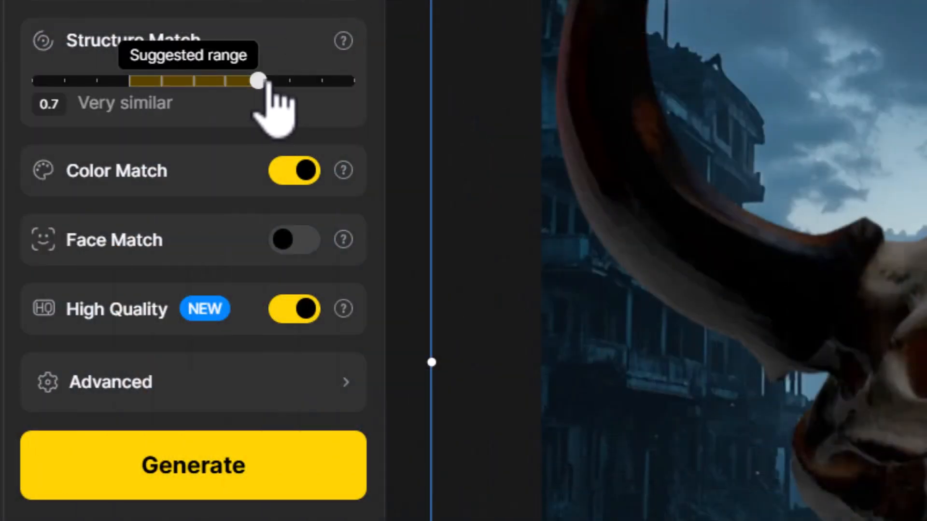
# Step: Generate Image-to-Image results again with Structure Match set to 1 and place the third result on the canvas
pyautogui.moveTo(260, 81); pyautogui.dragTo(383, 100)
pyautogui.click(232, 459)
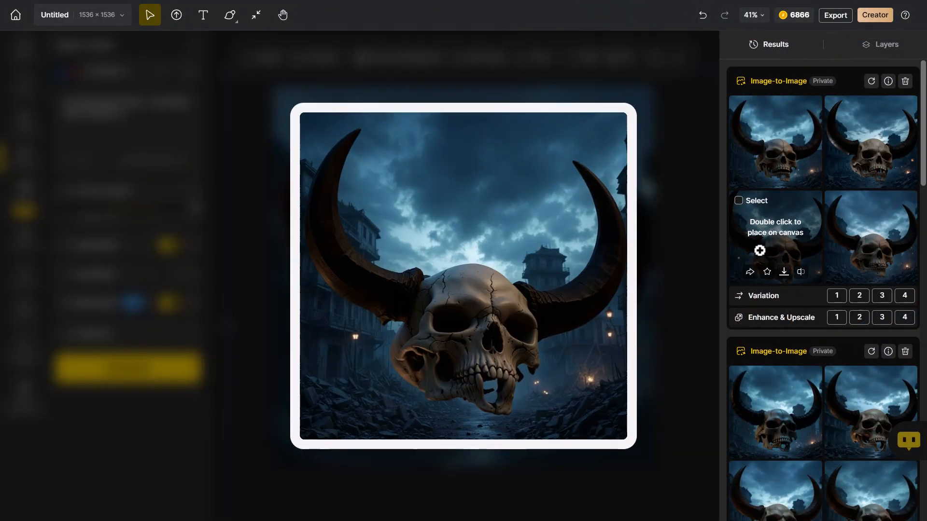
pyautogui.doubleClick(773, 232)
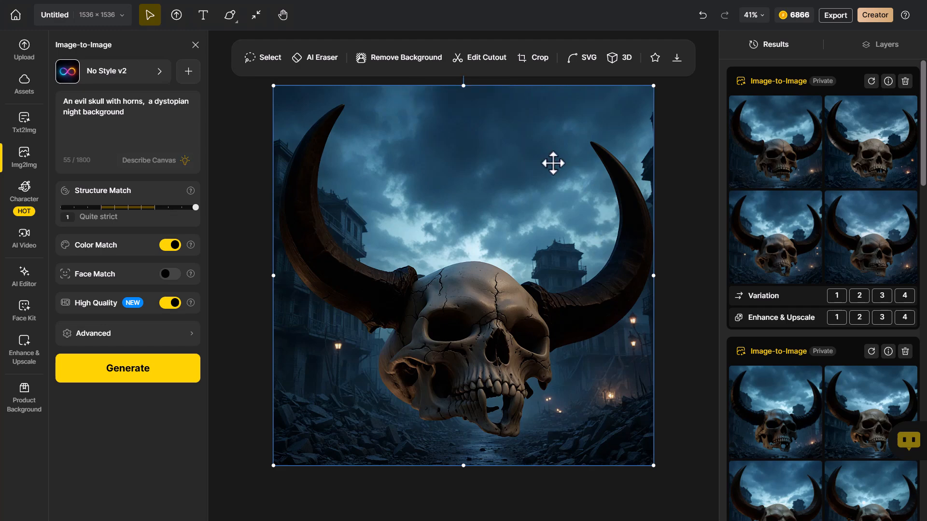
# Step: Toggle the visibility of the generated result's layer to compare it with the original skull composition underneath
pyautogui.click(879, 49)
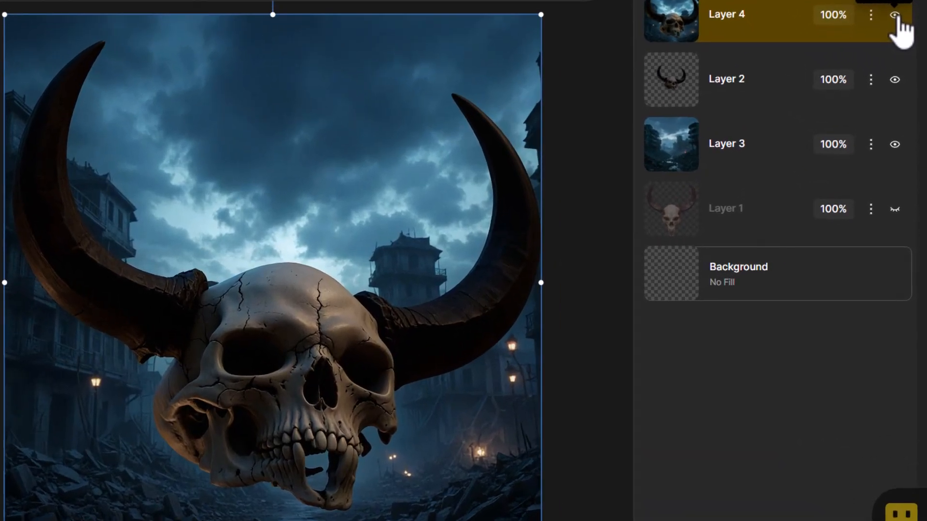
pyautogui.click(894, 15)
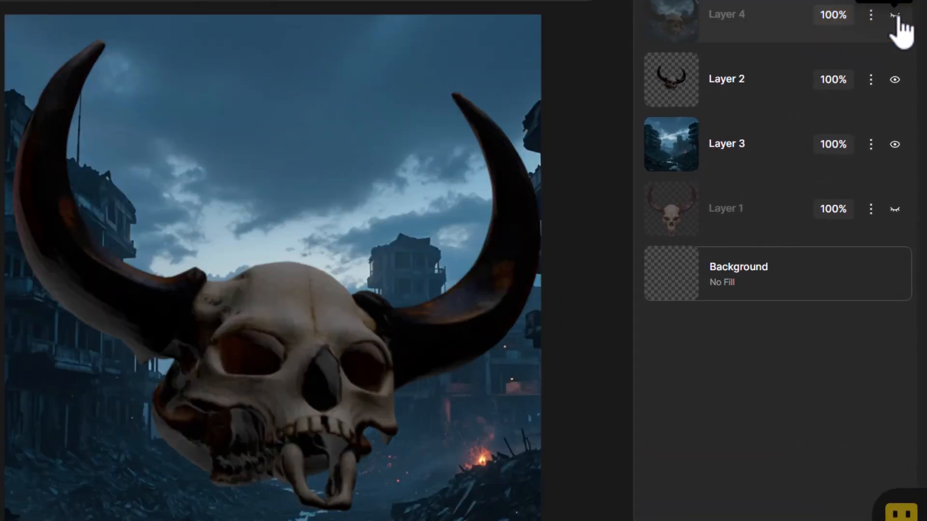
pyautogui.click(894, 14)
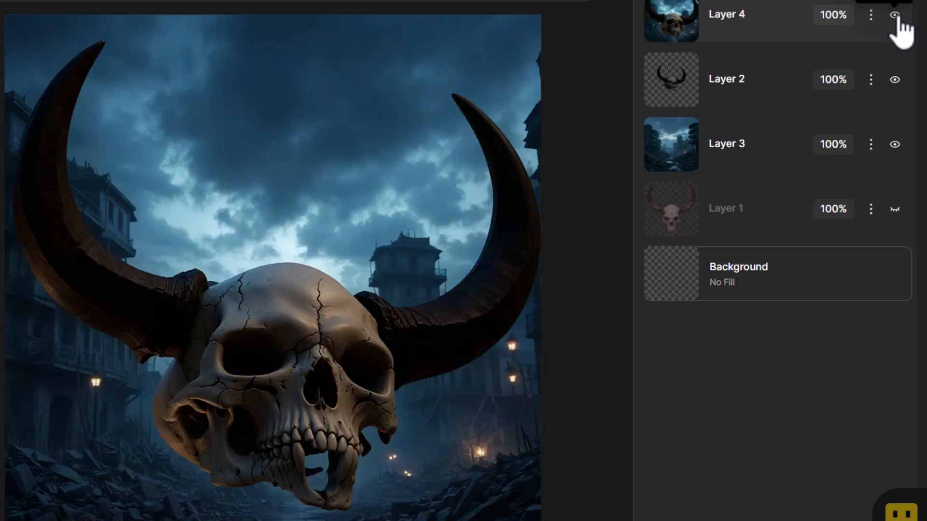
pyautogui.click(895, 15)
pyautogui.click(895, 15)
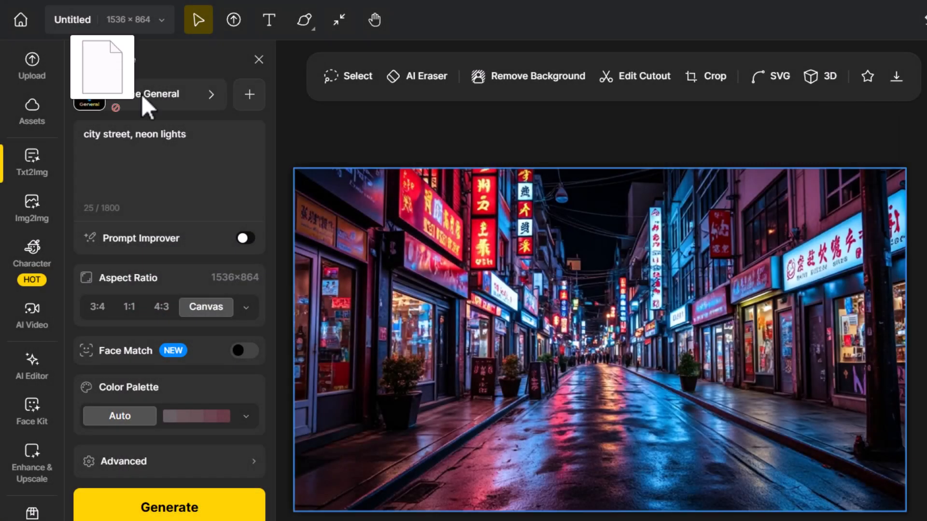
# Step: Import futurisitc car.glb onto the neon street canvas and enlarge, rotate and position the car on the left of the road
pyautogui.moveTo(145, 103); pyautogui.dragTo(597, 355)
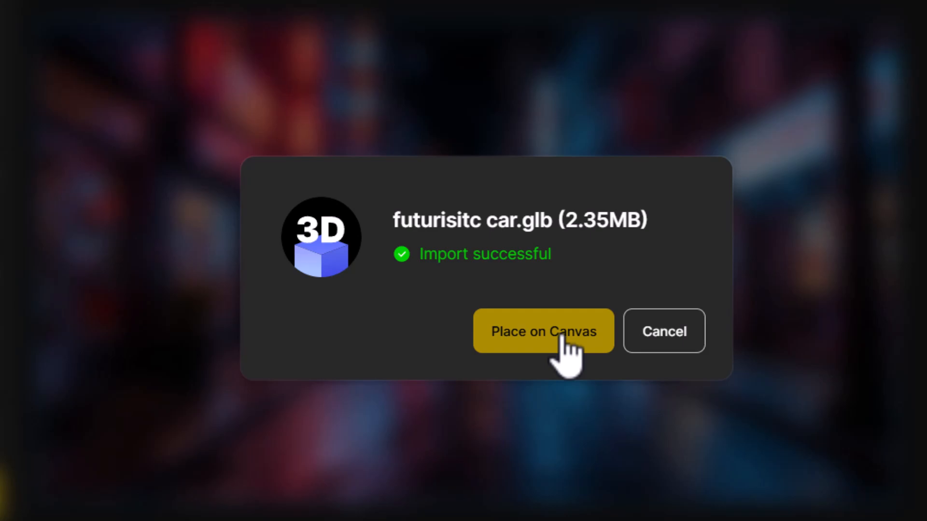
pyautogui.click(563, 333)
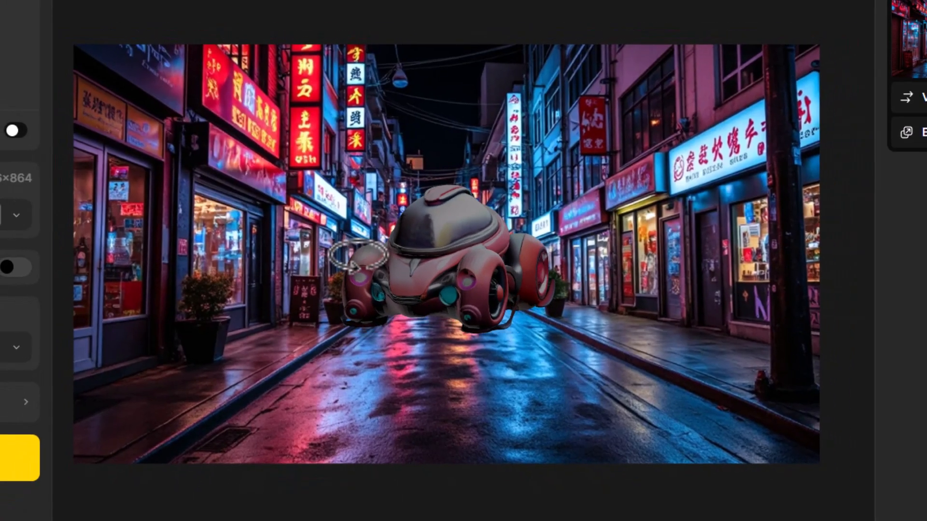
pyautogui.moveTo(357, 255); pyautogui.dragTo(348, 239)
pyautogui.moveTo(446, 263); pyautogui.dragTo(314, 360)
pyautogui.moveTo(527, 149); pyautogui.dragTo(772, 29)
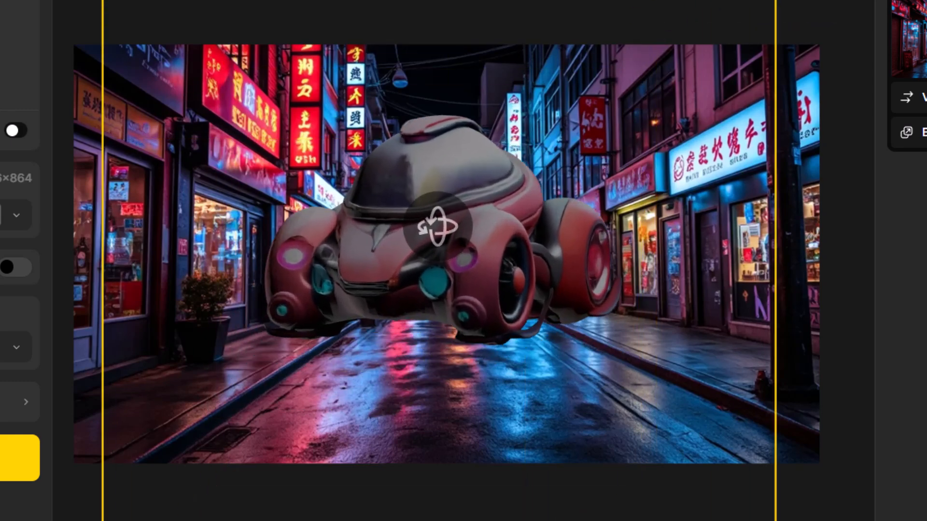
pyautogui.moveTo(440, 279); pyautogui.dragTo(392, 348)
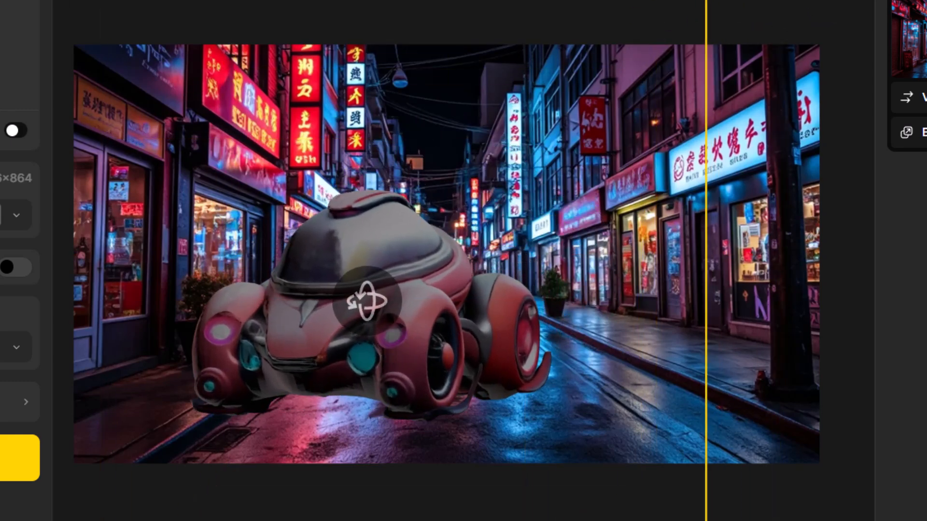
pyautogui.moveTo(433, 255); pyautogui.dragTo(418, 265)
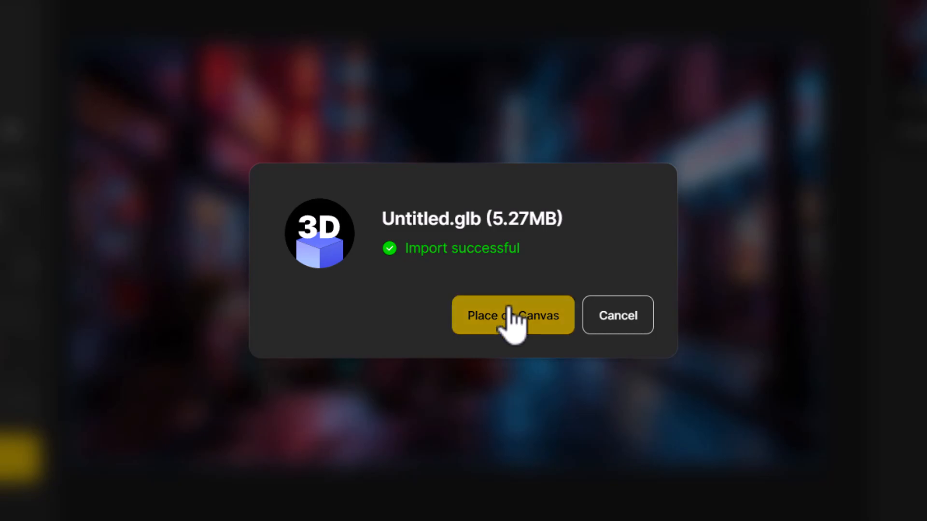
# Step: Place the samurai model Untitled.glb on the canvas and turn, shrink and position it to stand beside the car
pyautogui.click(512, 315)
pyautogui.moveTo(459, 201); pyautogui.dragTo(540, 242)
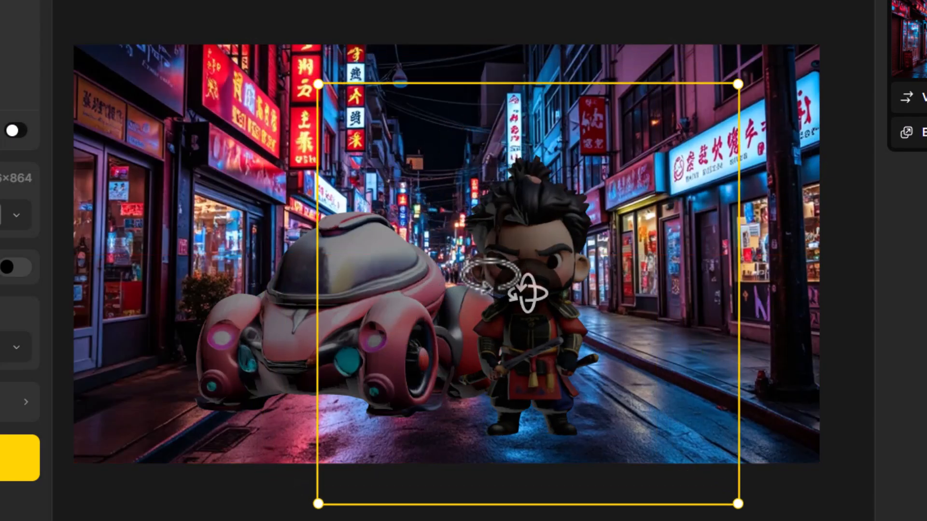
pyautogui.moveTo(497, 271); pyautogui.dragTo(602, 282)
pyautogui.moveTo(734, 83); pyautogui.dragTo(676, 145)
pyautogui.moveTo(523, 275); pyautogui.dragTo(533, 251)
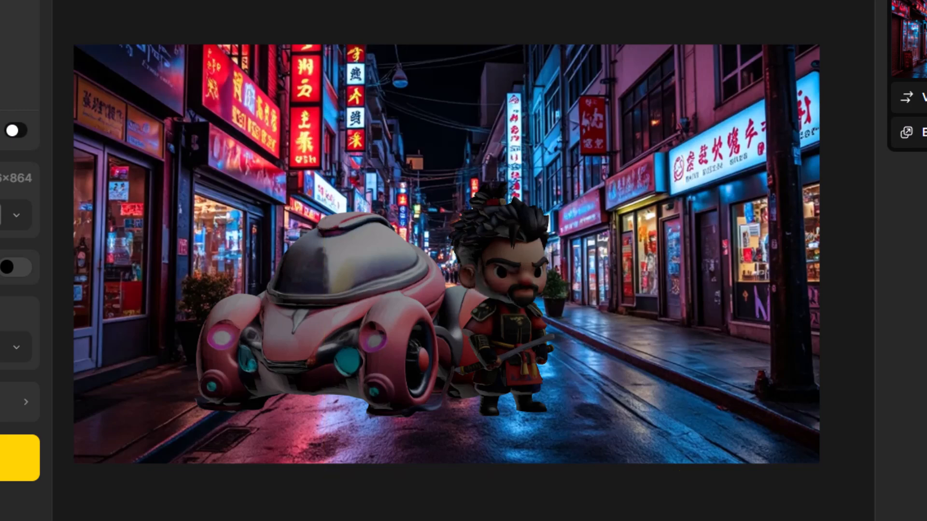
# Step: Select the car, samurai and street image together, then enlarge and reposition the group to crop the scene tighter
pyautogui.click(306, 248)
pyautogui.keyDown('shift'); pyautogui.click(521, 253); pyautogui.keyUp('shift')
pyautogui.keyDown('shift'); pyautogui.click(734, 208); pyautogui.keyUp('shift')
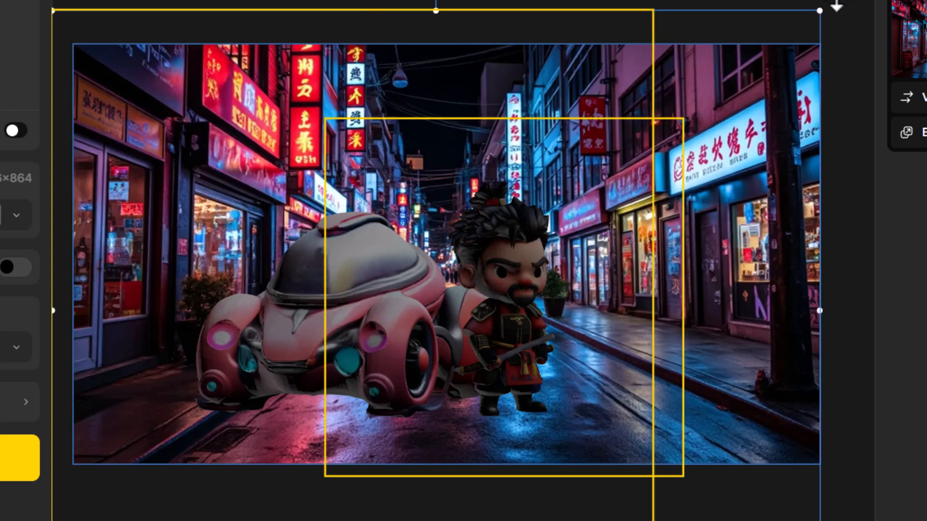
pyautogui.moveTo(821, 12); pyautogui.dragTo(926, 0)
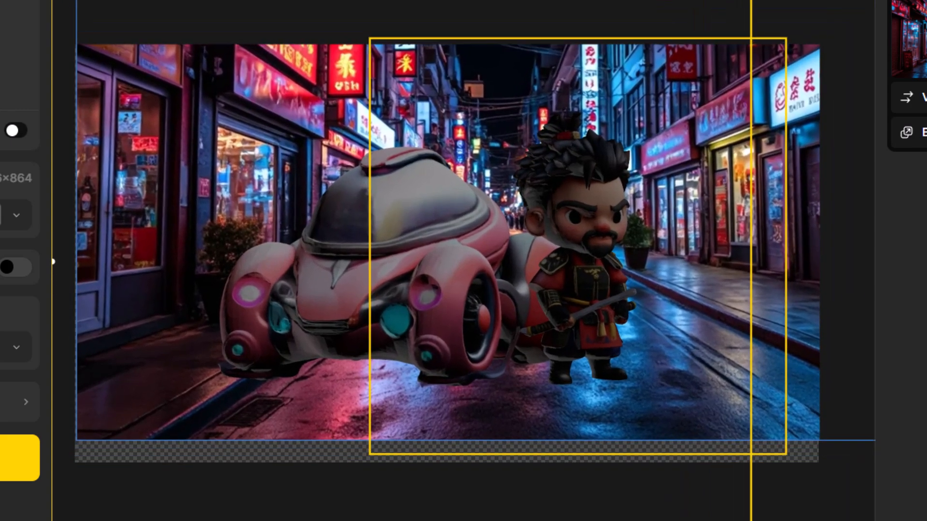
pyautogui.moveTo(780, 54); pyautogui.dragTo(752, 89)
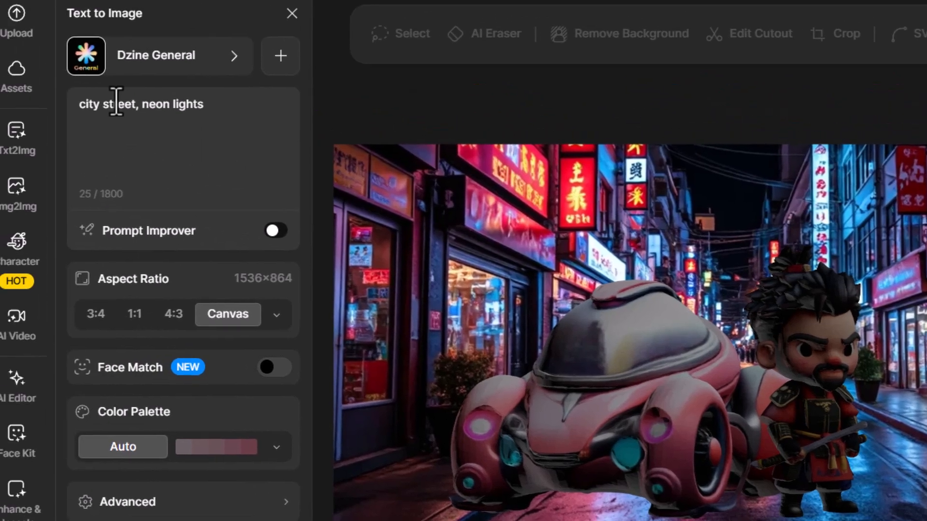
# Step: Enter the Image-to-Image prompt "a futuristic car with a 3D pixar style samurai standing next to it, in a city street with neon lights"
pyautogui.click(25, 211)
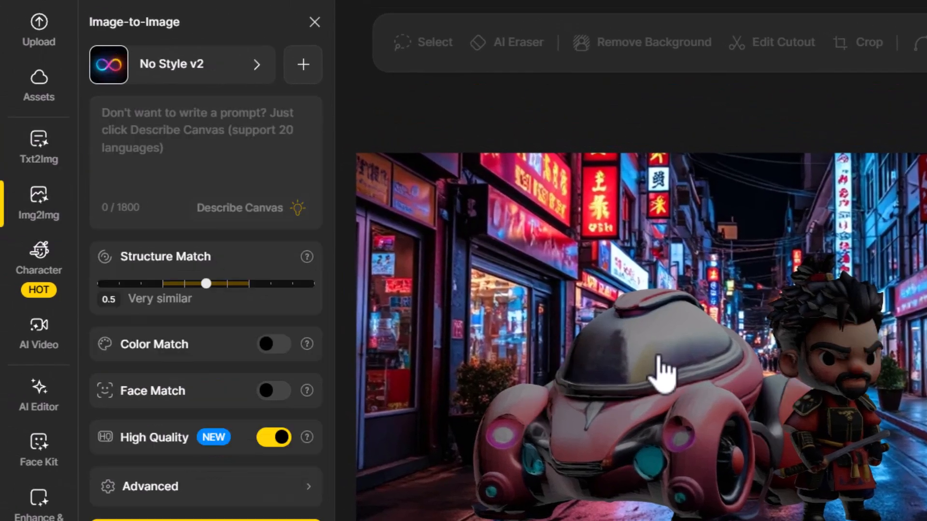
pyautogui.click(166, 121)
pyautogui.write('a futuristic car with a 3D pixar style samurai standing next to it, in a city street with neon lights')
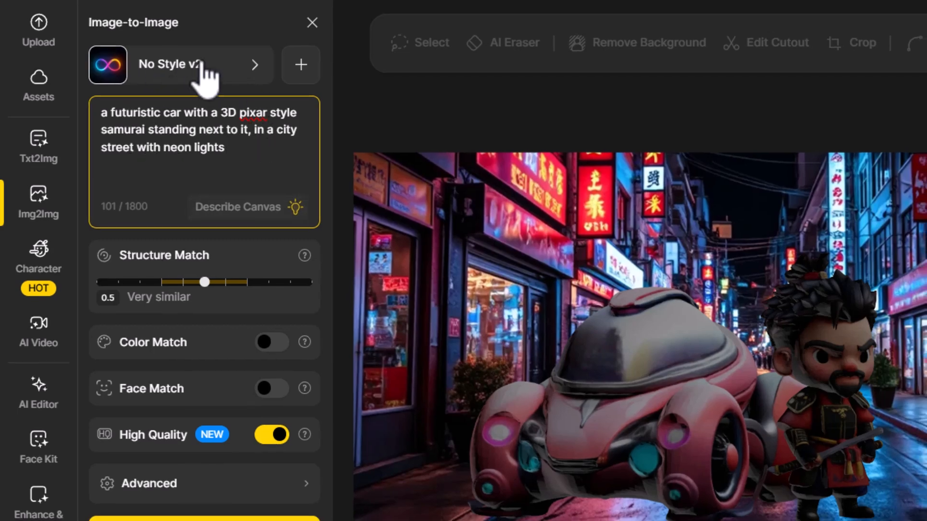
# Step: Search the style library for "3d" and choose the Dreamy 3D style for the Image-to-Image generation
pyautogui.click(202, 70)
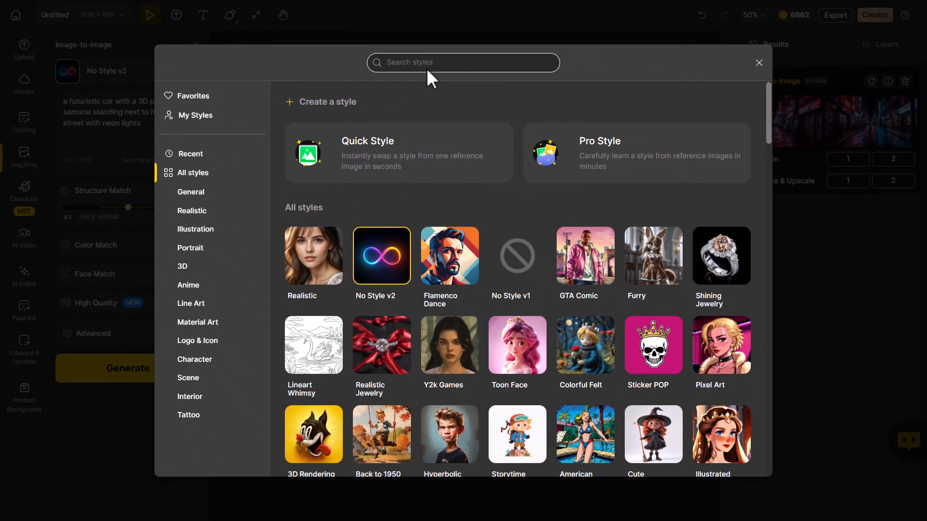
pyautogui.click(426, 65)
pyautogui.write('3d')
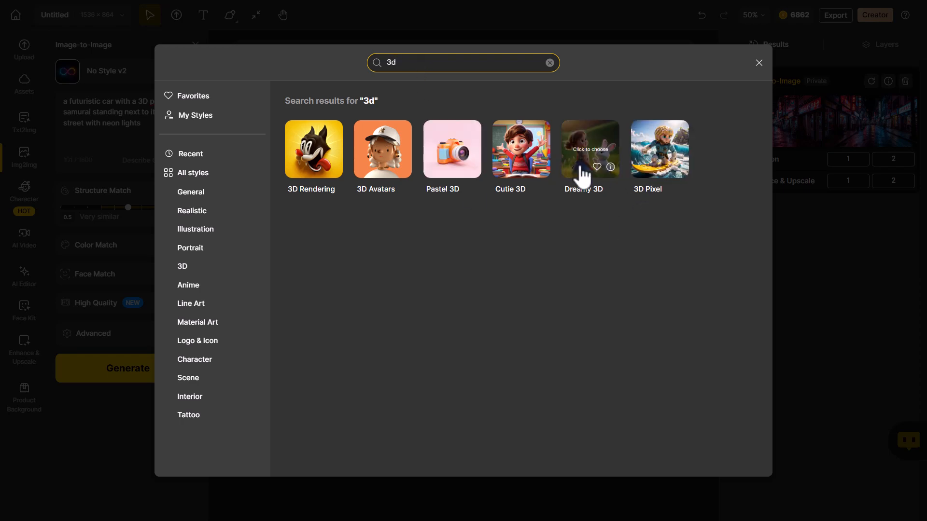
pyautogui.click(598, 159)
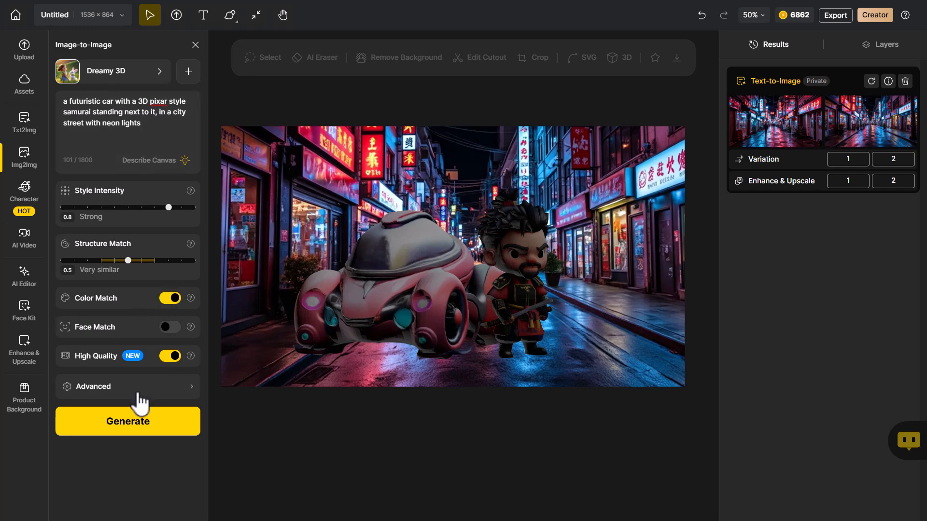
# Step: Generate the Dreamy 3D image with Color Match on, and generate it again with Color Match turned off
pyautogui.click(132, 427)
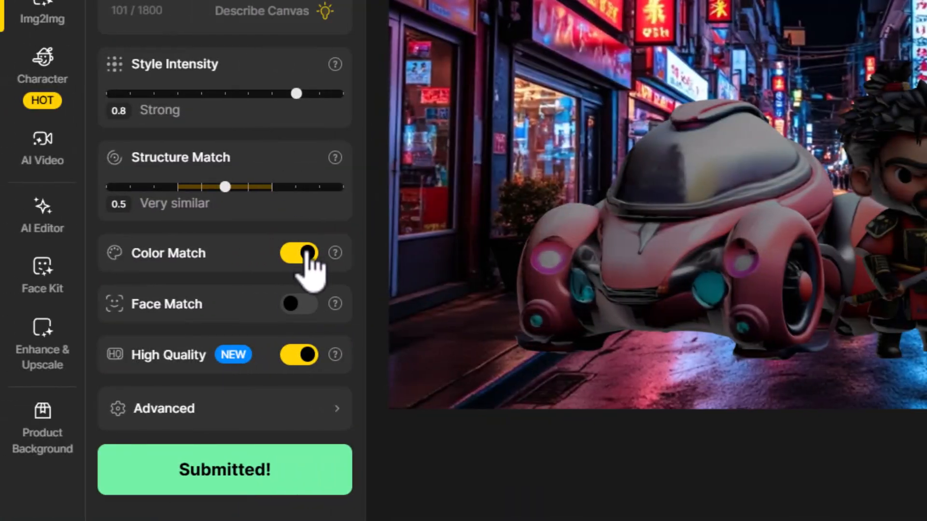
pyautogui.click(304, 253)
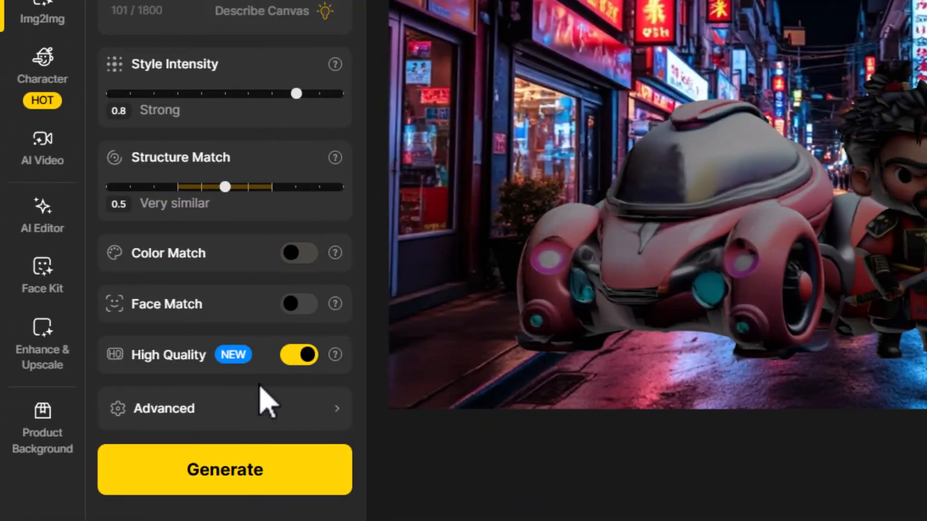
pyautogui.click(244, 473)
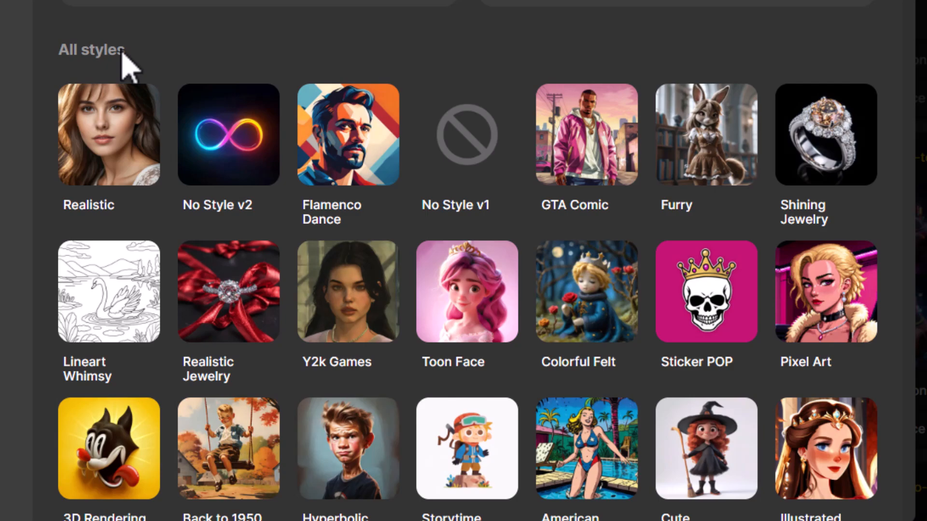
# Step: Switch to the Realistic style, set Structure Match to 0.8 and generate the image with Color Match on
pyautogui.click(124, 120)
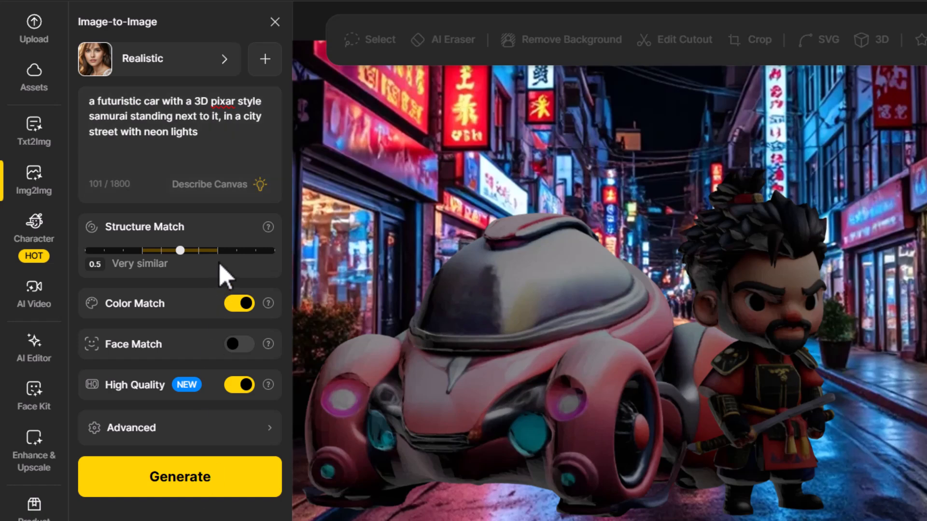
pyautogui.click(237, 250)
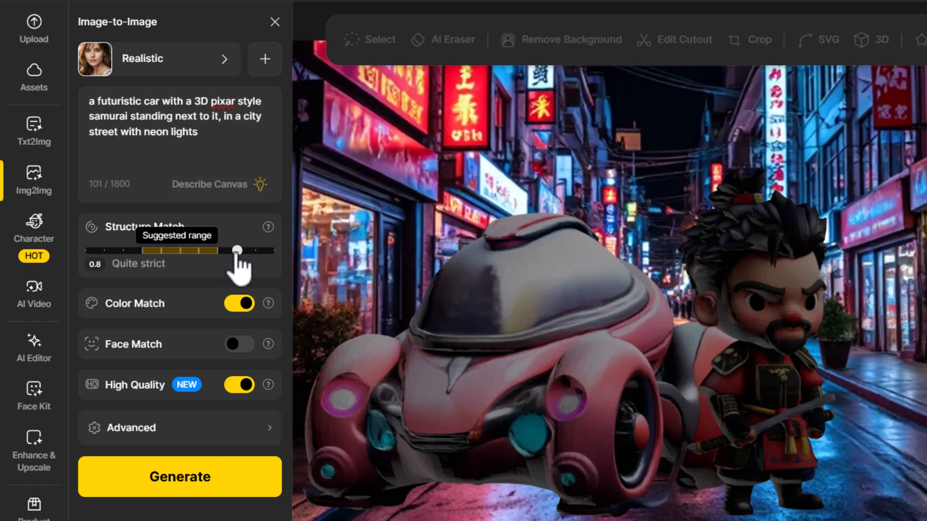
pyautogui.click(189, 476)
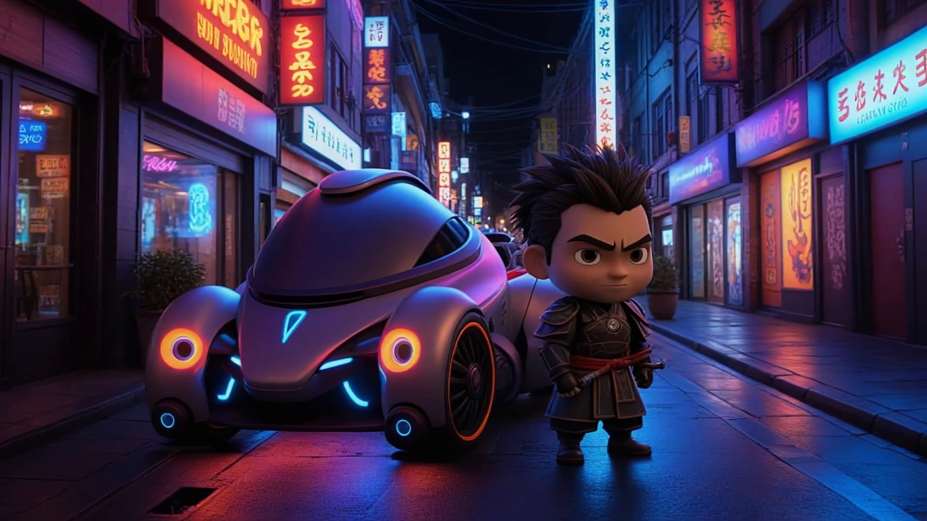